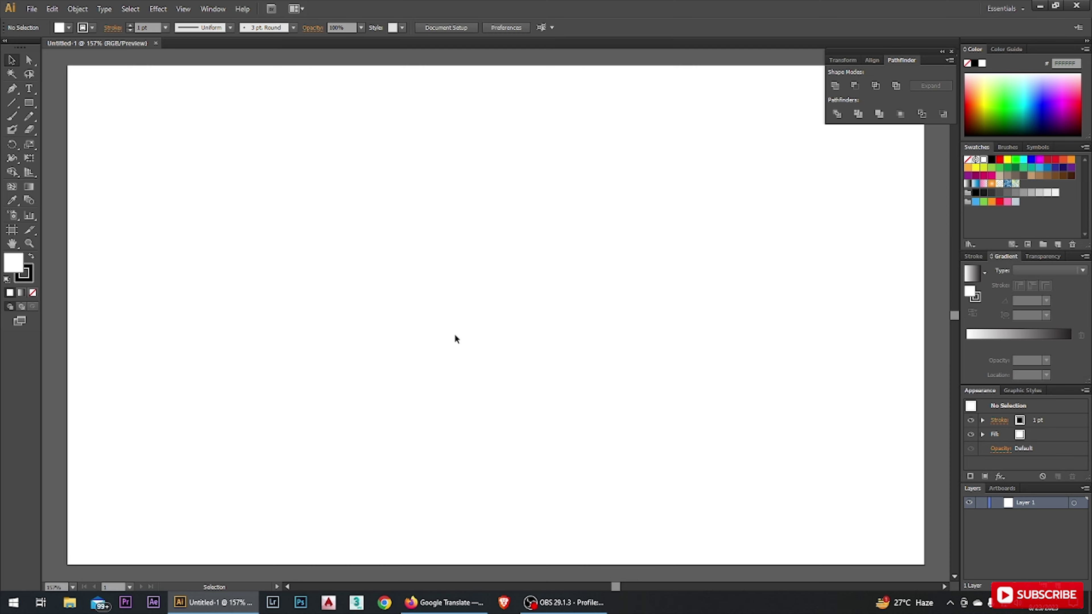
Activate the Type tool and choose the Shorif Suborno ANSI V1 font
{"action": "key", "text": "t"}
{"action": "left_click", "coordinate": [489, 28]}
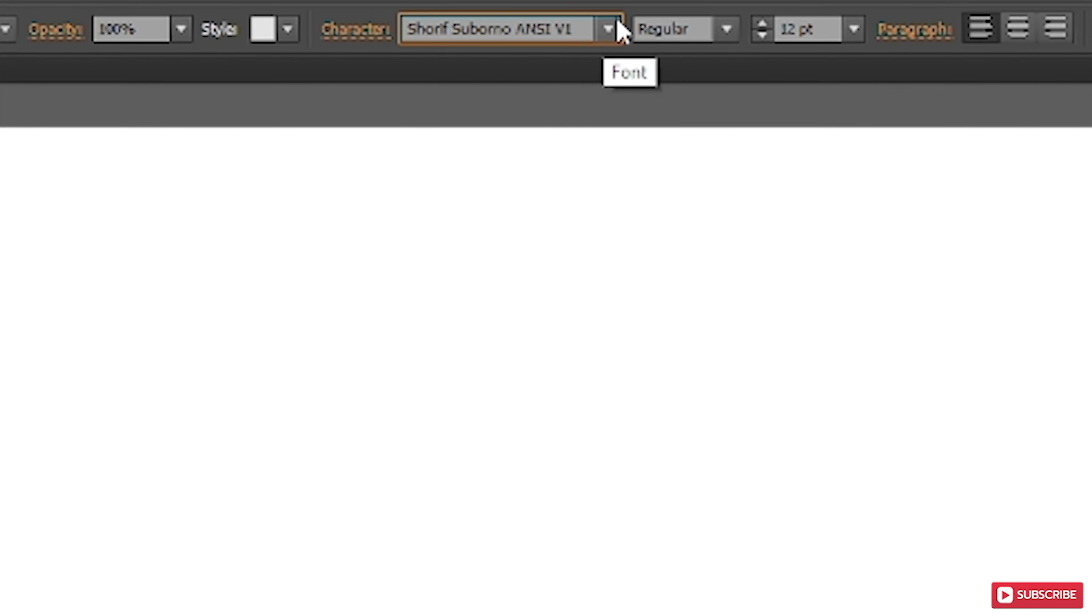
{"action": "left_click", "coordinate": [608, 29]}
{"action": "left_click", "coordinate": [614, 30]}
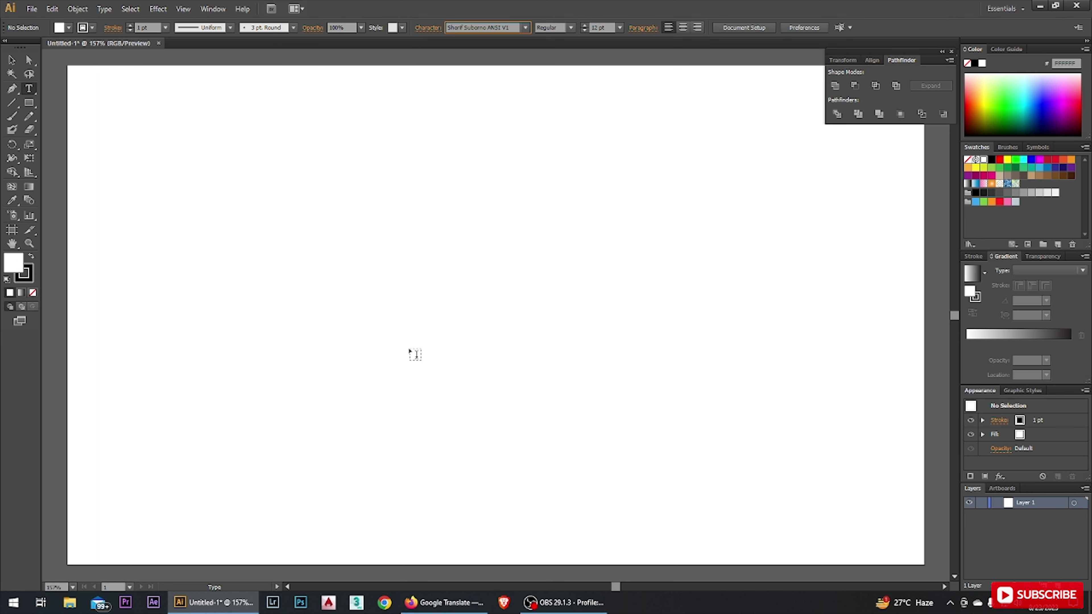
Switch to Firefox, enter ইলিশ উৎসব ২০২৩ in Google Translate as source text, and open the Okkhor52 Bangla Converter
{"action": "left_click", "coordinate": [445, 603]}
{"action": "type", "text": "ইলিশ উৎসব"}
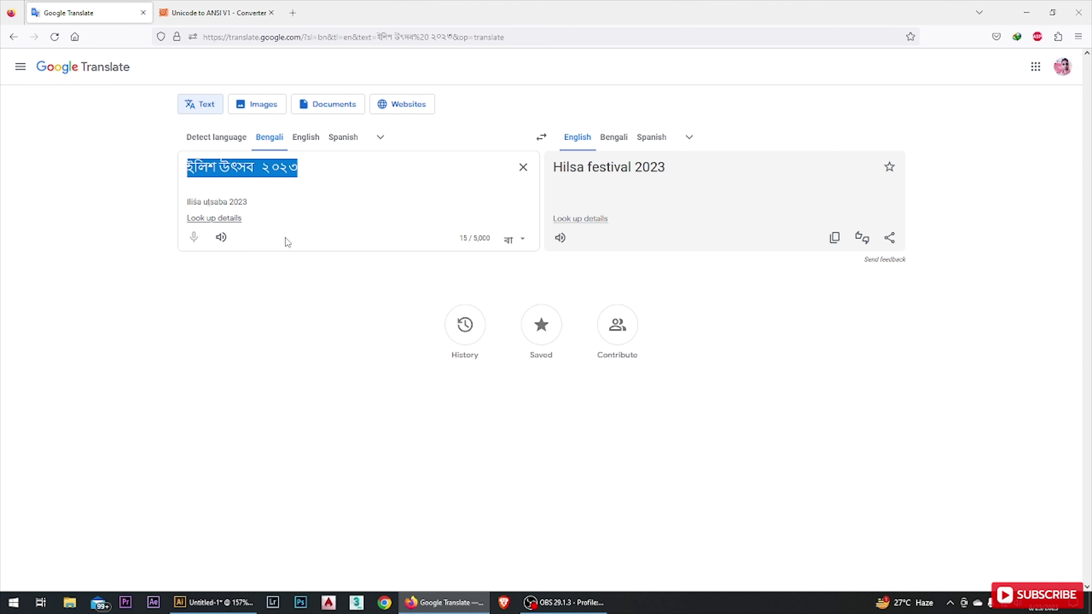
{"action": "key", "text": "ctrl+Tab"}
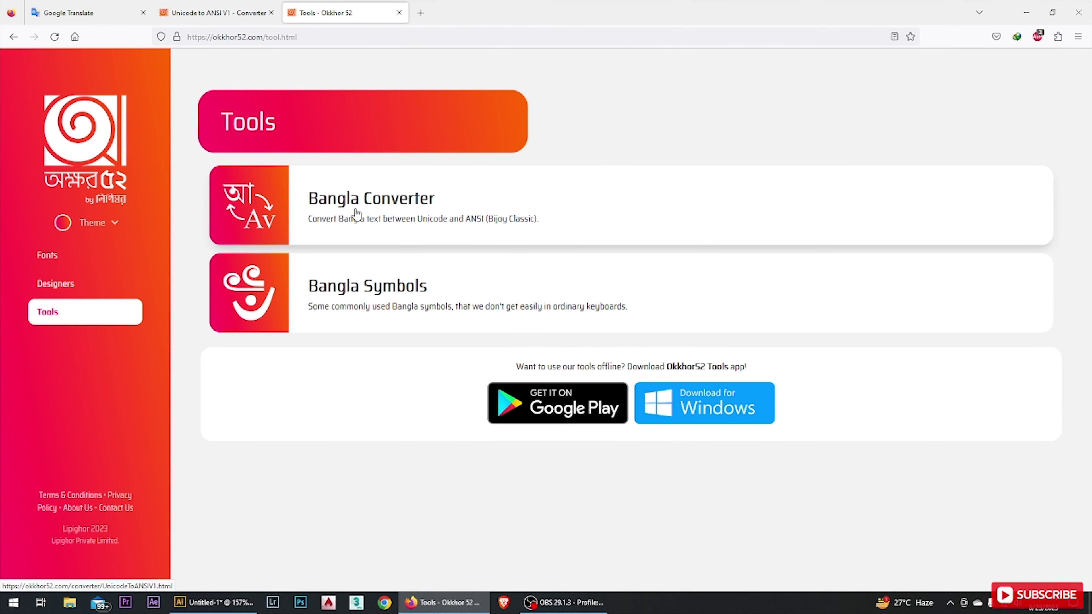
{"action": "left_click", "coordinate": [349, 206]}
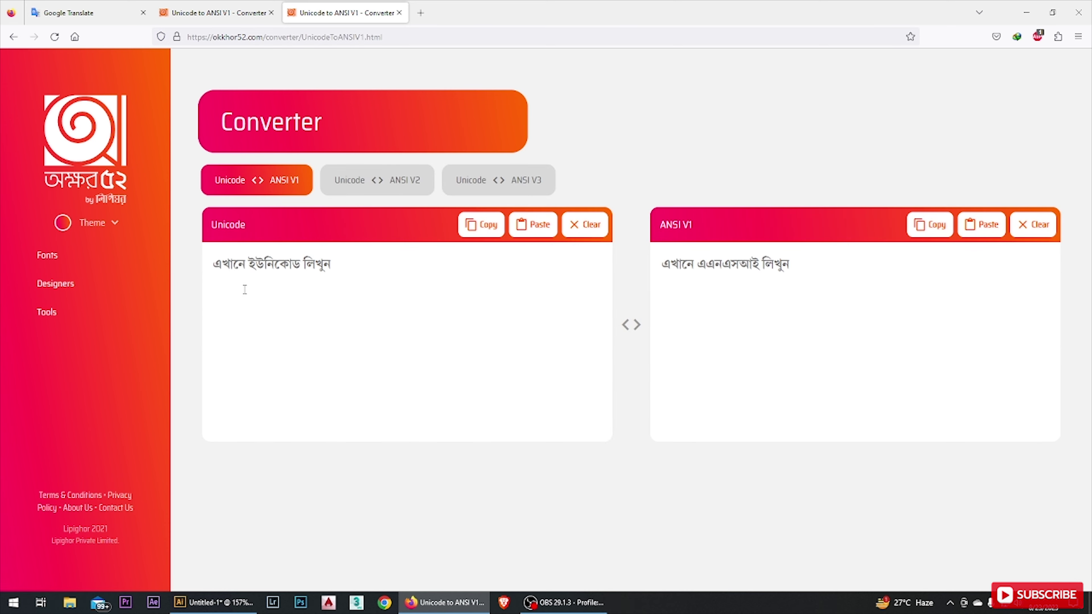
Paste the Bengali phrase as Unicode into the Unicode to ANSI V1 converter and copy the ANSI V1 output
{"action": "right_click", "coordinate": [244, 276]}
{"action": "left_click", "coordinate": [273, 354]}
{"action": "left_click", "coordinate": [930, 224]}
Return to Illustrator and paste the converted phrase as 60 pt text in the upper part of the artboard
{"action": "left_click", "coordinate": [226, 599]}
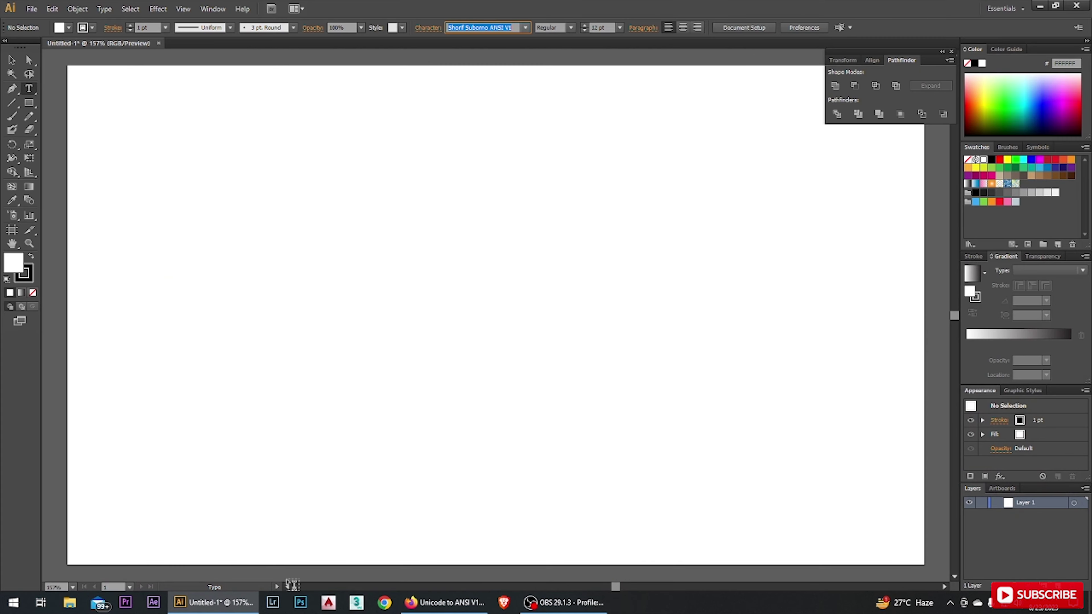
{"action": "left_click", "coordinate": [361, 213]}
{"action": "key", "text": "ctrl+v"}
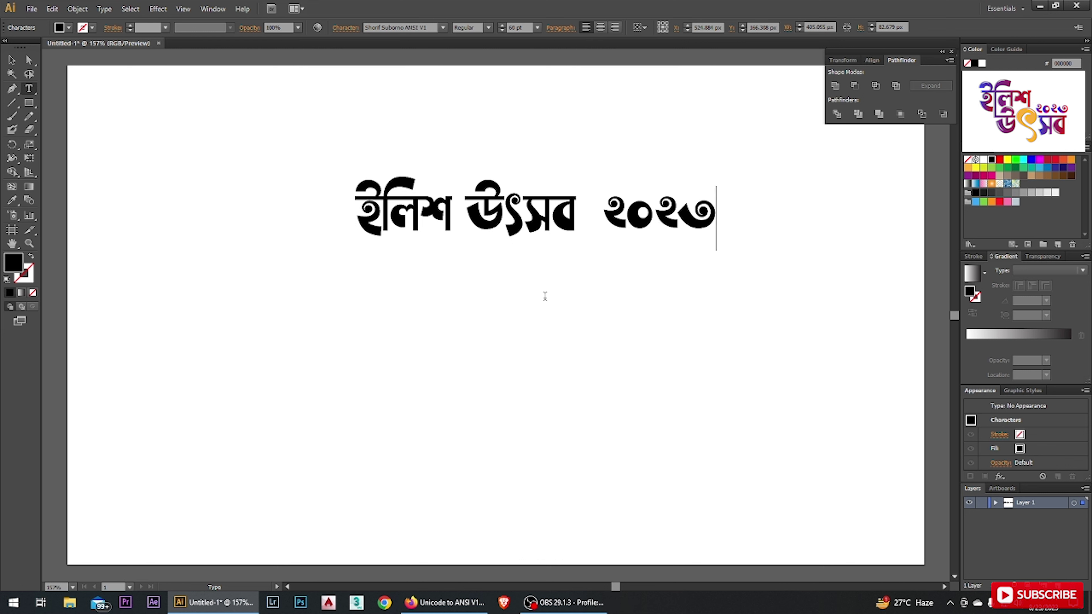
Duplicate the text line below the original and set the copy's font to Li Alinur Prottoyee ANSI V1
{"action": "key", "text": "Escape"}
{"action": "left_click_drag", "start_coordinate": [536, 226], "coordinate": [532, 369]}
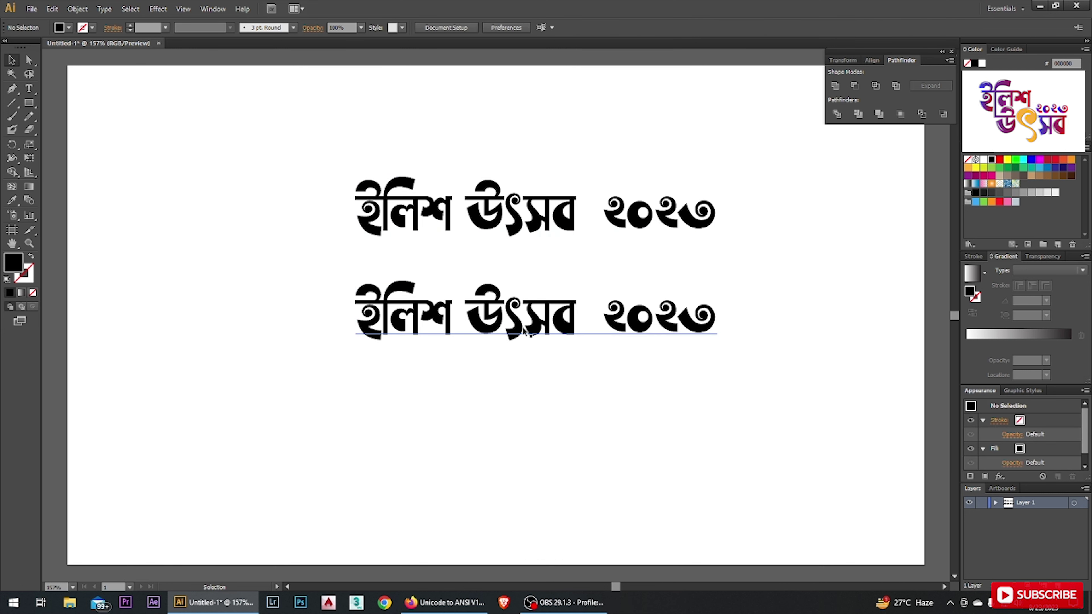
{"action": "left_click", "coordinate": [443, 28]}
{"action": "scroll", "coordinate": [402, 129], "scroll_direction": "up", "scroll_amount": 4}
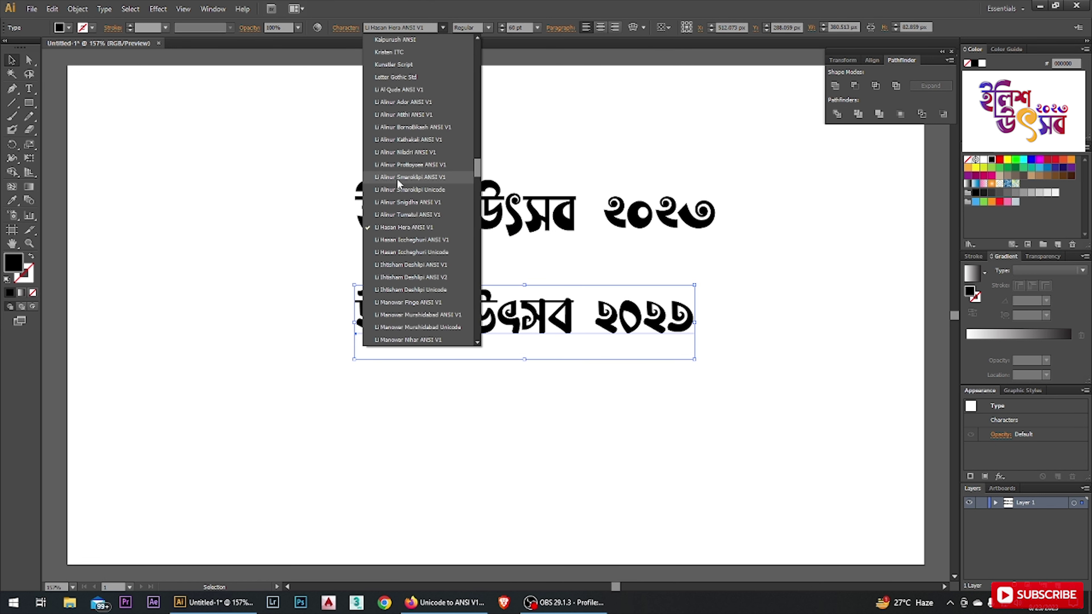
{"action": "left_click", "coordinate": [412, 165]}
{"action": "left_click", "coordinate": [452, 367]}
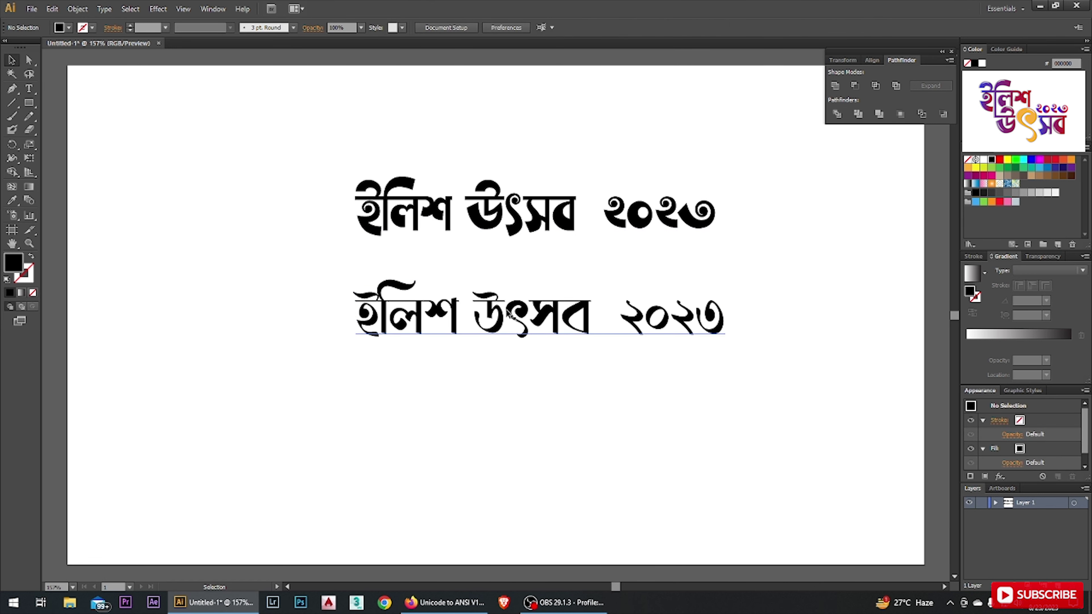
Move the second text line to the left edge of the artboard, below the first line
{"action": "key", "text": "ctrl+1"}
{"action": "left_click", "coordinate": [496, 340]}
{"action": "left_click_drag", "start_coordinate": [496, 341], "coordinate": [313, 378]}
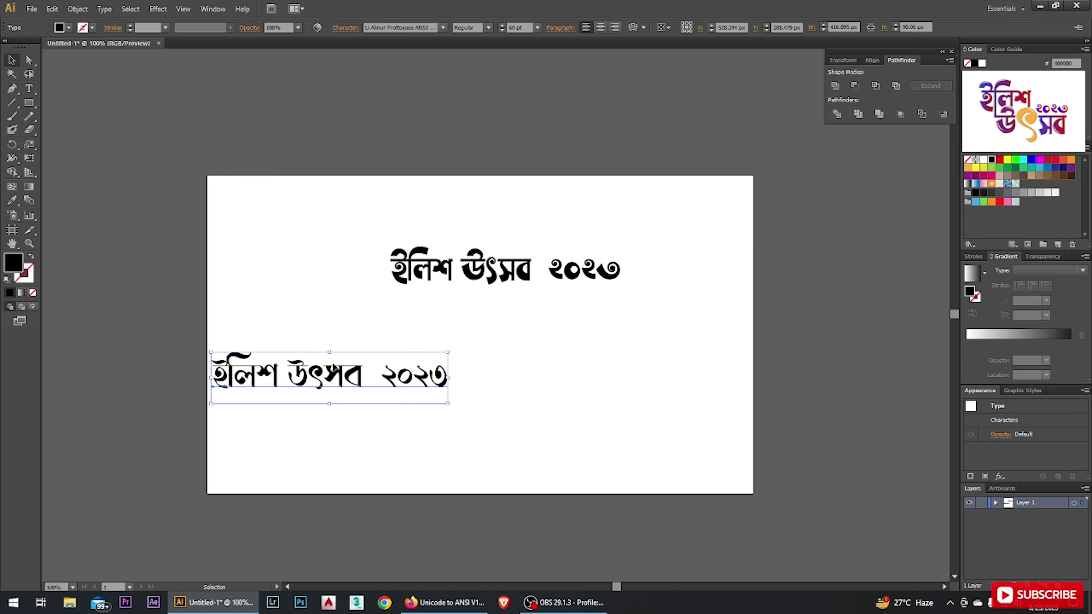
Convert the upper text line to outlines and ungroup it into separate letters
{"action": "left_click", "coordinate": [498, 276]}
{"action": "key", "text": "ctrl+equal"}
{"action": "key", "text": "ctrl+equal"}
{"action": "right_click", "coordinate": [537, 266]}
{"action": "left_click", "coordinate": [576, 339]}
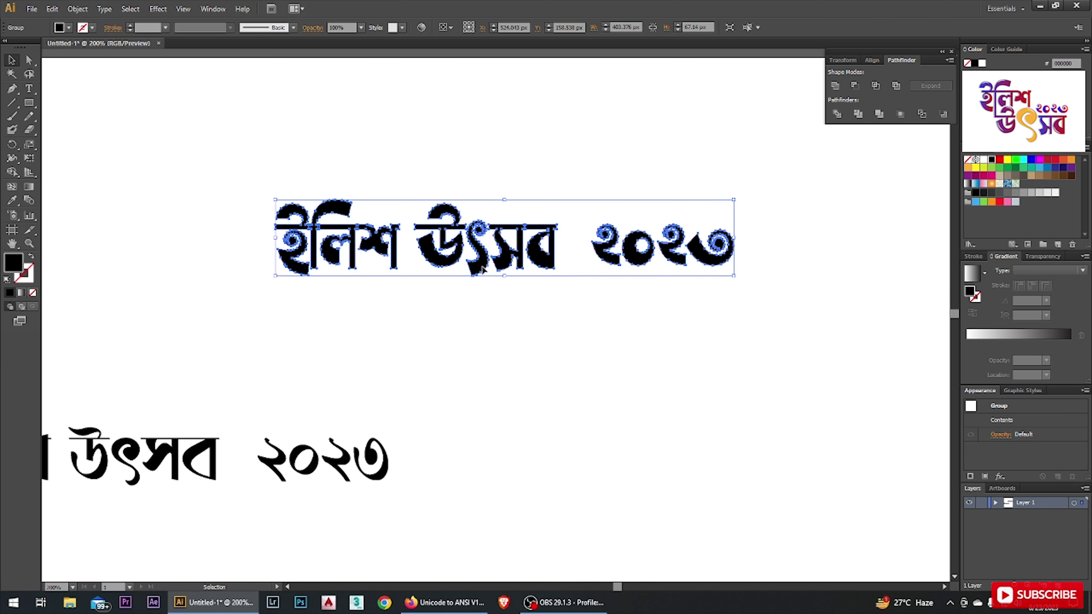
{"action": "left_click", "coordinate": [478, 267]}
{"action": "key", "text": "ctrl+z"}
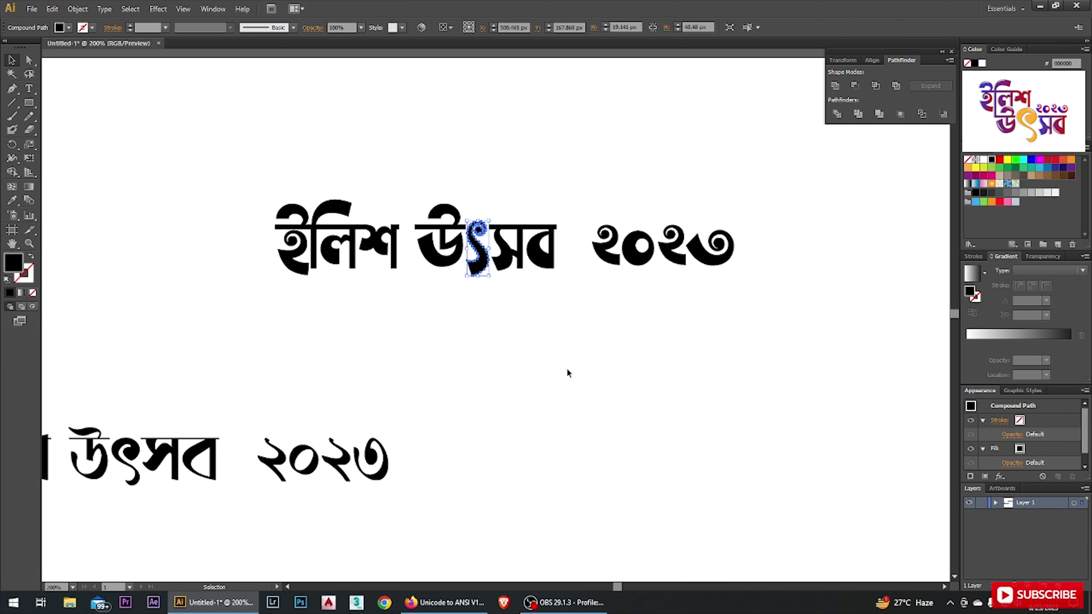
Move ২০২৩ away to the right and place উৎসব beneath ইলিশ, offset slightly to the right
{"action": "left_click", "coordinate": [673, 262]}
{"action": "left_click_drag", "start_coordinate": [673, 262], "coordinate": [830, 265]}
{"action": "left_click", "coordinate": [427, 256]}
{"action": "left_click_drag", "start_coordinate": [428, 256], "coordinate": [319, 324]}
{"action": "left_click", "coordinate": [240, 400]}
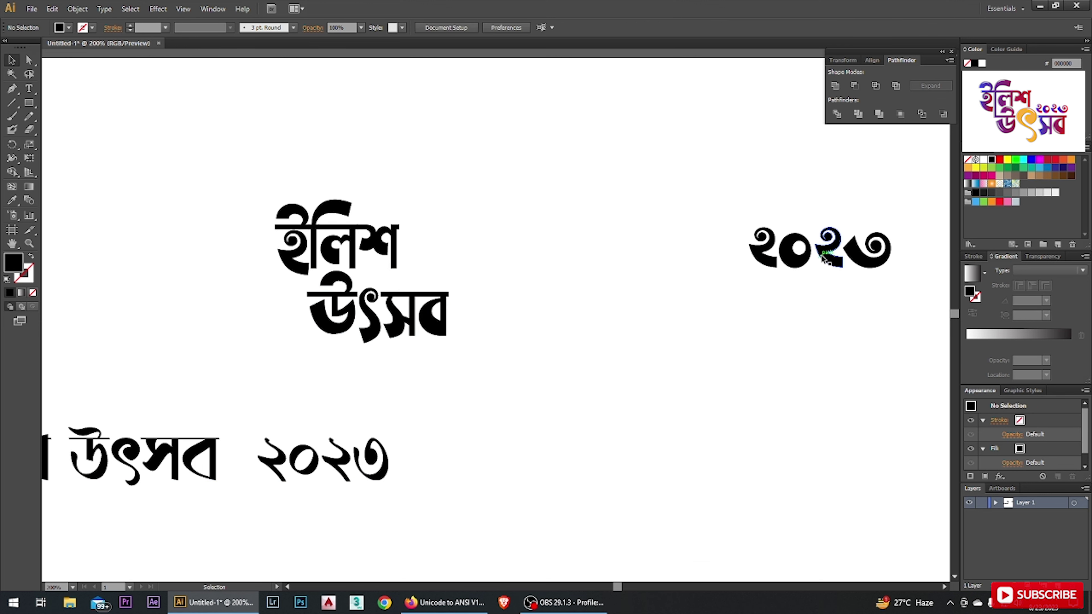
Enlarge the stacked words ইলিশ and উৎসব together
{"action": "left_click_drag", "start_coordinate": [543, 413], "coordinate": [543, 414]}
{"action": "left_click_drag", "start_coordinate": [449, 198], "coordinate": [629, 76]}
Outline and ungroup the second text line, and place its letter ৎ on the right side below ২০২৩
{"action": "left_click", "coordinate": [163, 466]}
{"action": "key", "text": "ctrl+plus"}
{"action": "left_click", "coordinate": [473, 443]}
{"action": "scroll", "coordinate": [387, 465], "scroll_direction": "down", "scroll_amount": 4}
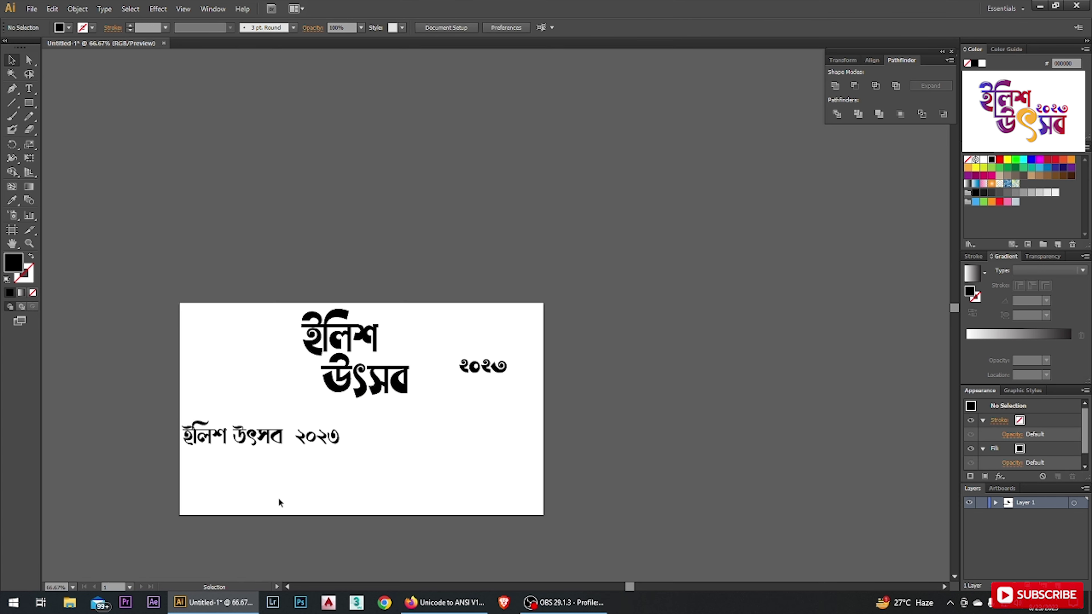
{"action": "scroll", "coordinate": [279, 497], "scroll_direction": "up", "scroll_amount": 3}
{"action": "left_click", "coordinate": [199, 309]}
{"action": "left_click_drag", "start_coordinate": [201, 311], "coordinate": [839, 302]}
Move the outlined second text line off the artboard to the left
{"action": "left_click", "coordinate": [339, 321]}
{"action": "scroll", "coordinate": [340, 325], "scroll_direction": "down", "scroll_amount": 3}
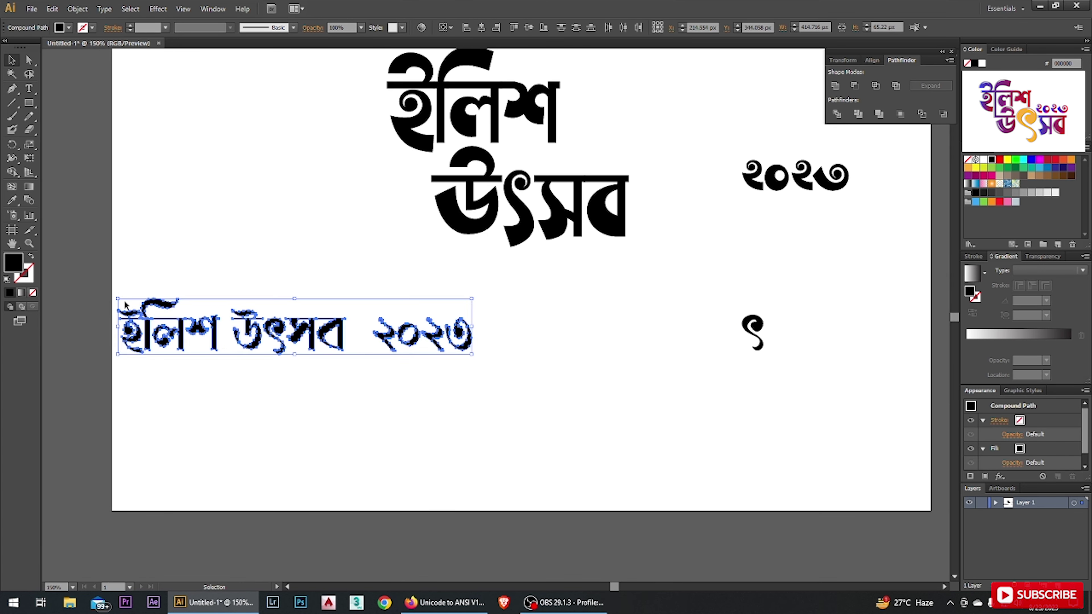
{"action": "left_click", "coordinate": [533, 310]}
Move the original ৎ out of the stacked word উৎসব to the empty area on the left
{"action": "left_click", "coordinate": [550, 318]}
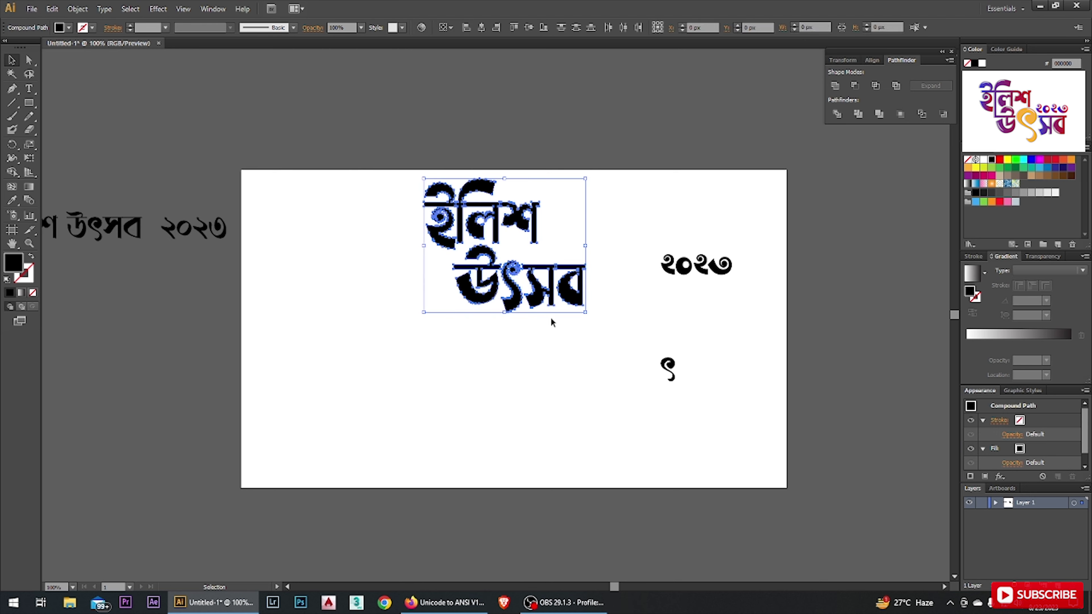
{"action": "left_click_drag", "start_coordinate": [550, 318], "coordinate": [87, 281]}
{"action": "scroll", "coordinate": [514, 361], "scroll_direction": "up", "scroll_amount": 3}
{"action": "left_click", "coordinate": [544, 416]}
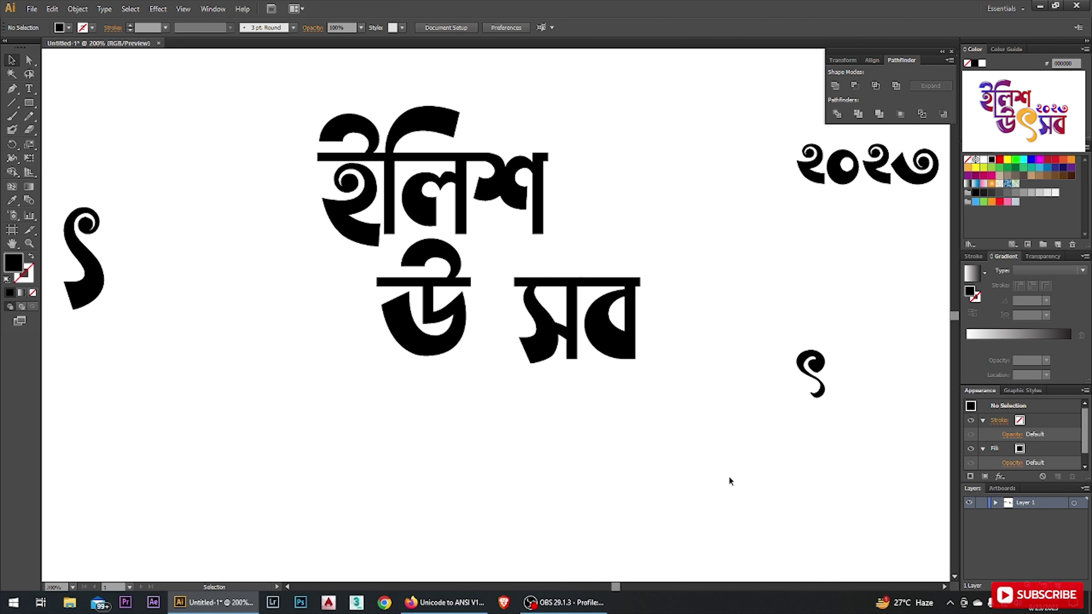
Place the alternative ৎ in the gap between উ and সব and scale it up well above the neighbouring letters
{"action": "left_click_drag", "start_coordinate": [809, 370], "coordinate": [595, 404]}
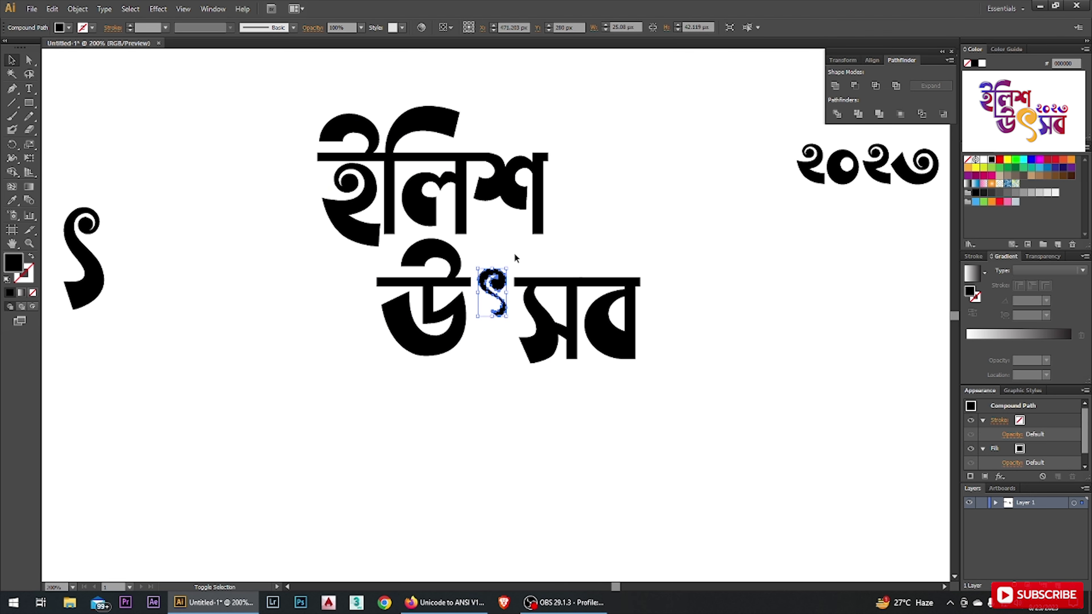
{"action": "left_click_drag", "start_coordinate": [506, 269], "coordinate": [560, 298]}
{"action": "left_click_drag", "start_coordinate": [614, 344], "coordinate": [670, 357]}
{"action": "left_click", "coordinate": [529, 327]}
{"action": "double_click", "coordinate": [529, 327]}
{"action": "key", "text": "ctrl+z"}
Shift সব aside to the right, then tuck উ and the enlarged ৎ closely under ইলিশ
{"action": "left_click_drag", "start_coordinate": [604, 292], "coordinate": [742, 287]}
{"action": "left_click_drag", "start_coordinate": [507, 301], "coordinate": [549, 301]}
{"action": "left_click_drag", "start_coordinate": [429, 319], "coordinate": [443, 270]}
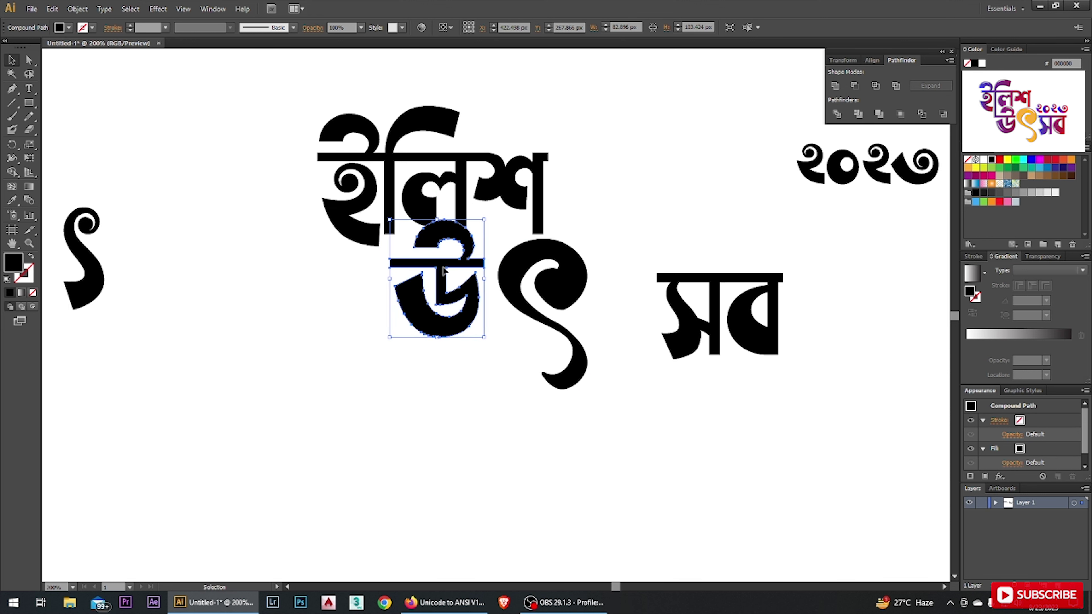
{"action": "mouse_move", "coordinate": [570, 283]}
{"action": "left_mouse_down"}
{"action": "mouse_move", "coordinate": [558, 267]}
{"action": "mouse_move", "coordinate": [562, 278]}
{"action": "left_mouse_up"}
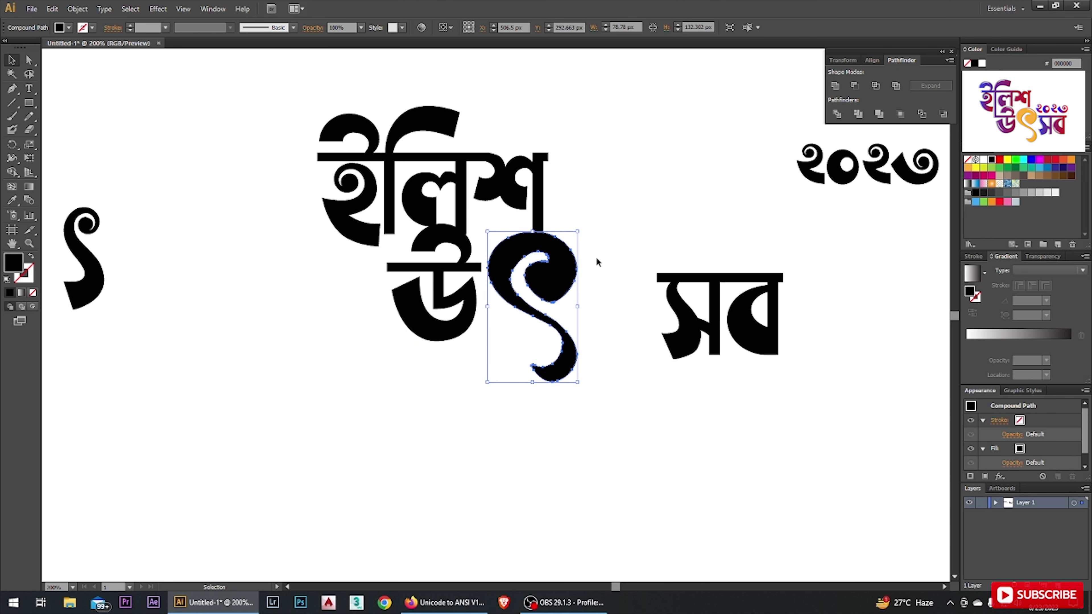
Bring সব back beside the enlarged ৎ, level its headline with উ, and nudge it left
{"action": "left_click_drag", "start_coordinate": [688, 320], "coordinate": [618, 308]}
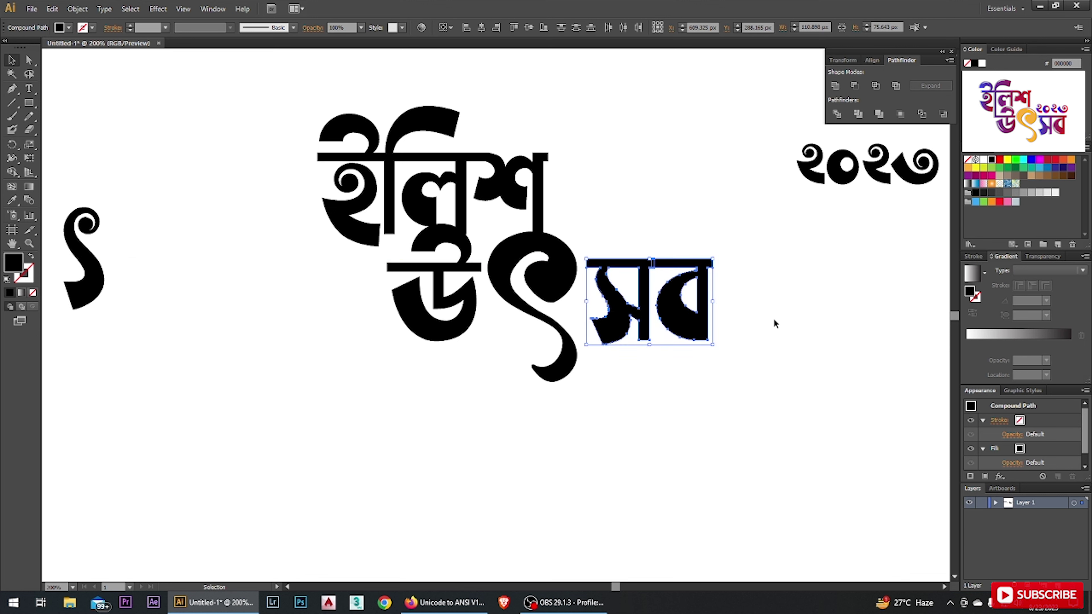
{"action": "left_click", "coordinate": [773, 319]}
{"action": "left_click_drag", "start_coordinate": [768, 358], "coordinate": [638, 258]}
{"action": "key", "text": "Left"}
{"action": "key", "text": "Left"}
{"action": "key", "text": "Left"}
{"action": "key", "text": "Left"}
{"action": "key", "text": "Left"}
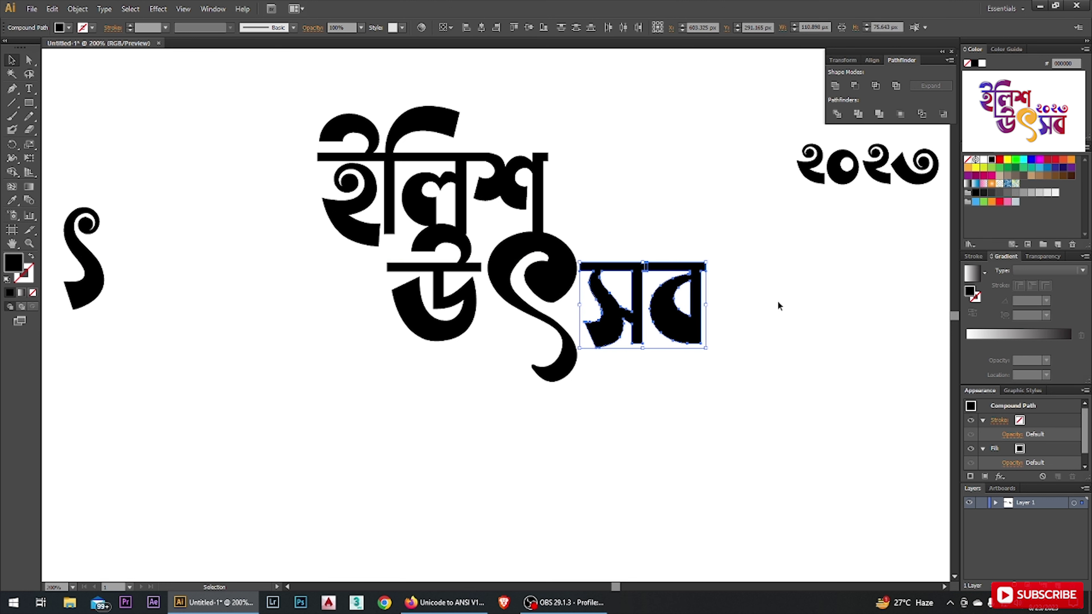
Tighten the spacing by shifting ৎ slightly toward উ and nudging সব left after it
{"action": "left_click_drag", "start_coordinate": [546, 275], "coordinate": [543, 275]}
{"action": "left_click_drag", "start_coordinate": [736, 358], "coordinate": [629, 241]}
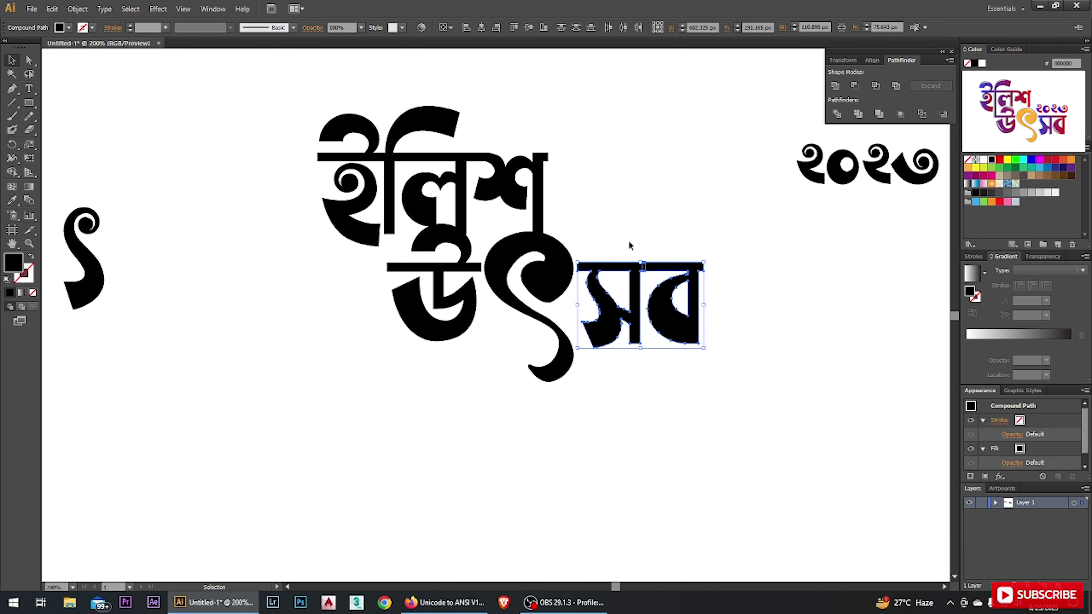
{"action": "key", "text": "Left"}
{"action": "key", "text": "Left"}
{"action": "key", "text": "Left"}
{"action": "key", "text": "Left"}
Fill the enlarged ৎ with the red swatch
{"action": "left_click", "coordinate": [631, 228]}
{"action": "left_click", "coordinate": [550, 275]}
{"action": "left_click", "coordinate": [1000, 202]}
{"action": "left_click", "coordinate": [441, 359]}
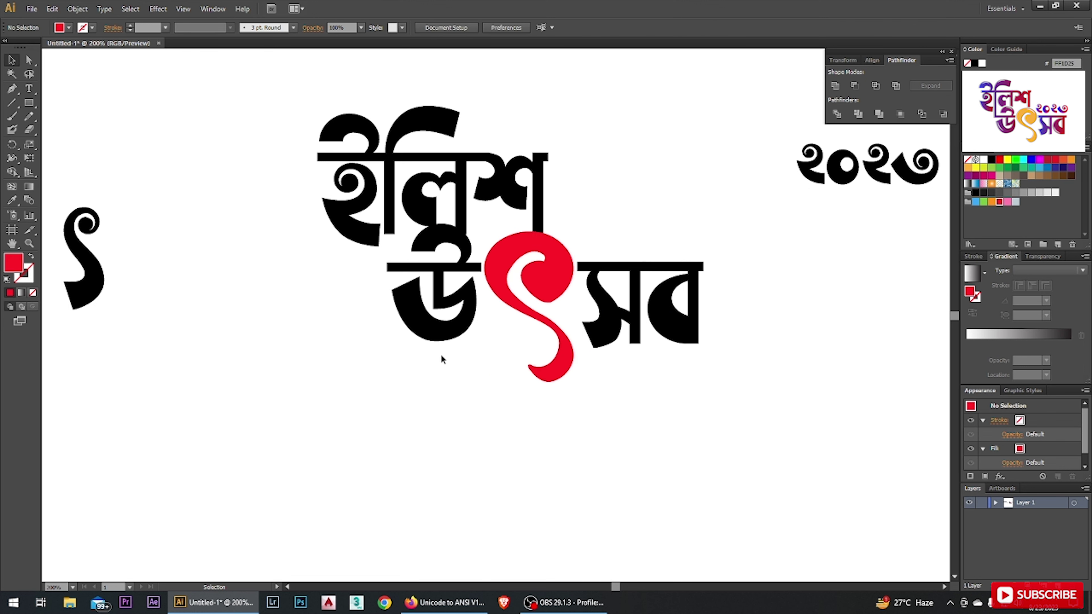
Move the ি vowel stroke out of ইলিশ to the empty area at the lower left
{"action": "left_click", "coordinate": [388, 177]}
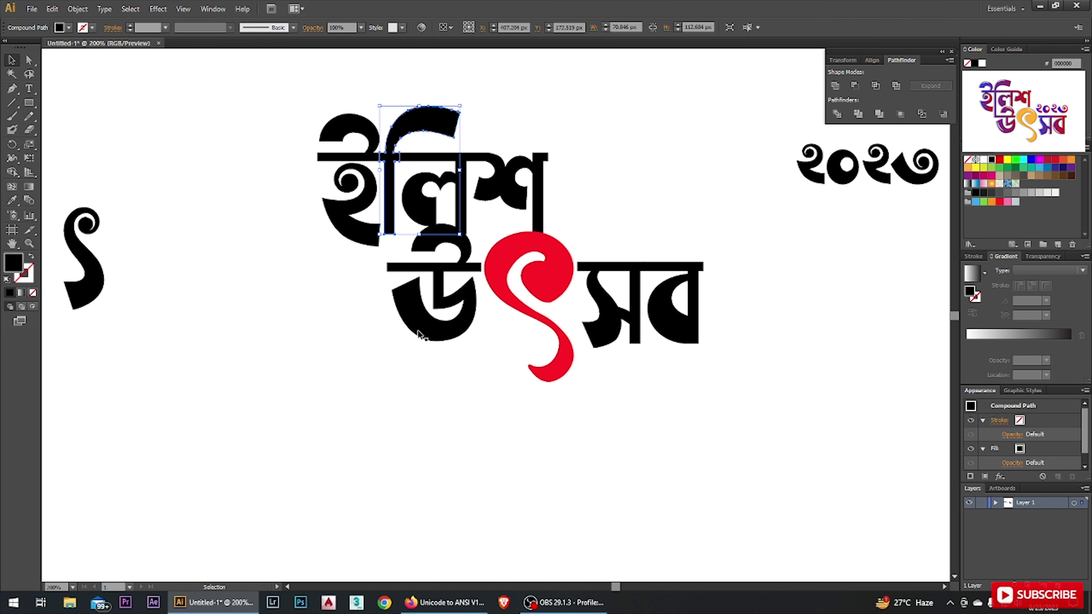
{"action": "left_click_drag", "start_coordinate": [416, 183], "coordinate": [223, 412]}
{"action": "scroll", "coordinate": [395, 127], "scroll_direction": "up", "scroll_amount": 2}
Draw lines along both edges of the headline bar of ই and remove the bar with Shape Builder
{"action": "key", "text": "backslash"}
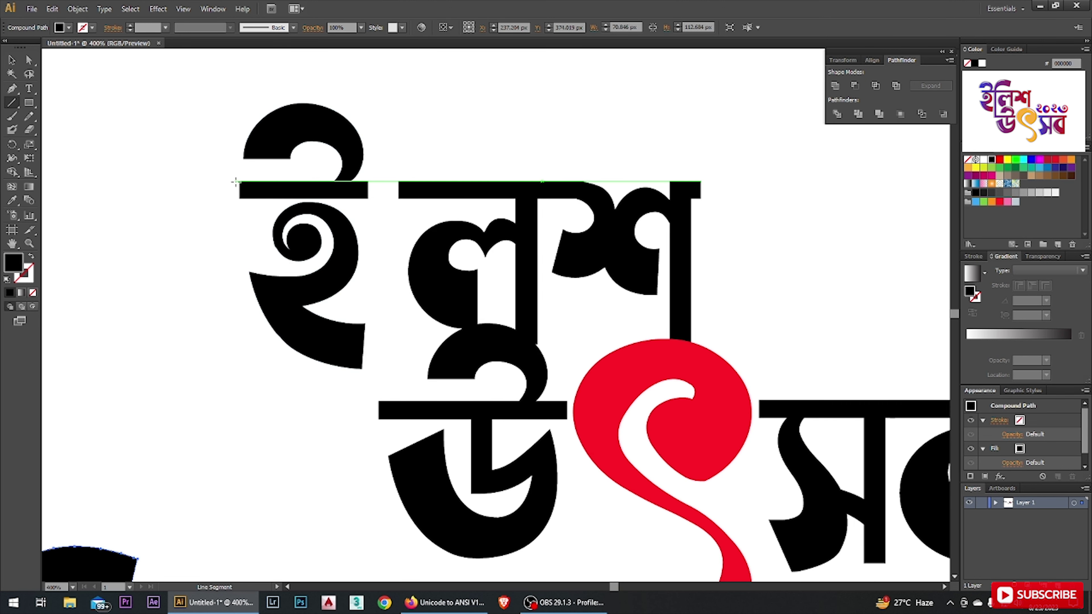
{"action": "left_click_drag", "start_coordinate": [370, 182], "coordinate": [379, 180]}
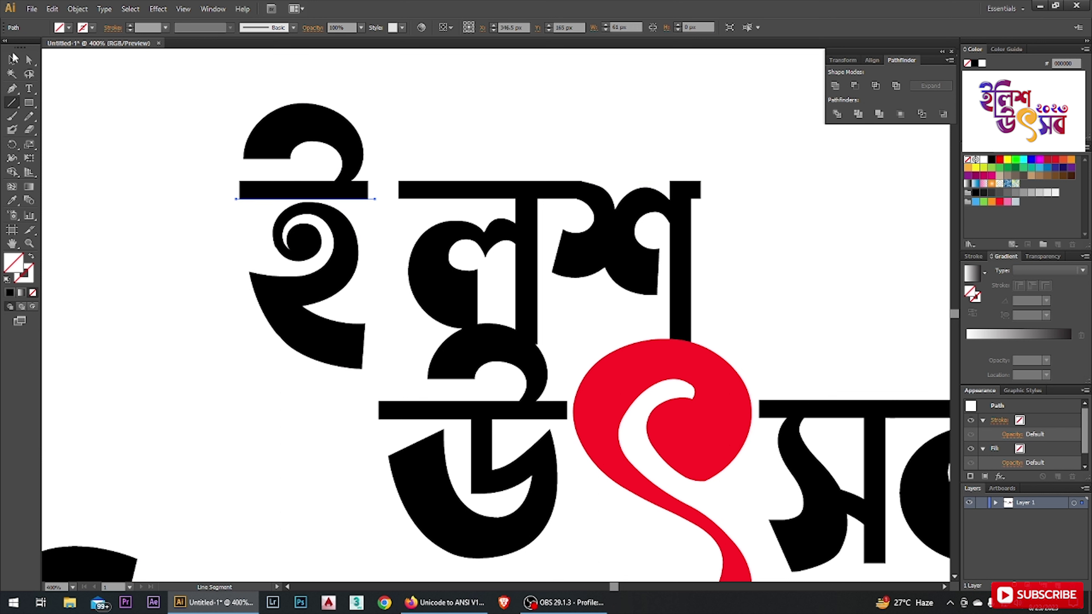
{"action": "left_click", "coordinate": [13, 58]}
{"action": "left_click_drag", "start_coordinate": [226, 88], "coordinate": [361, 374]}
{"action": "left_click", "coordinate": [13, 172]}
{"action": "left_click", "coordinate": [272, 190], "text": "alt"}
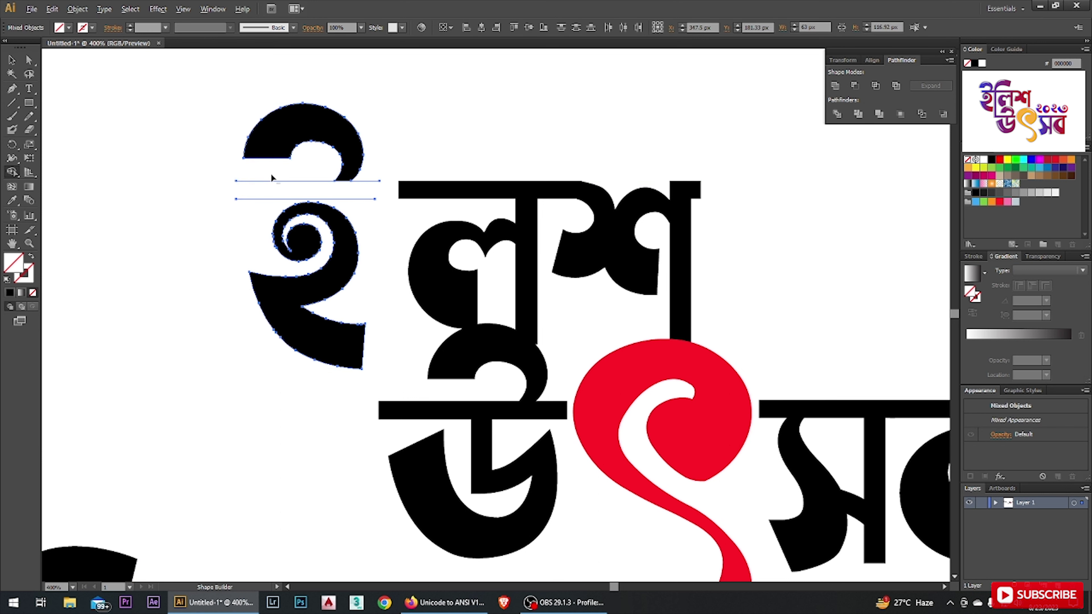
Draw a cutting line under the headline of ল and remove the headline bar with Shape Builder
{"action": "key", "text": "v"}
{"action": "left_click", "coordinate": [440, 257]}
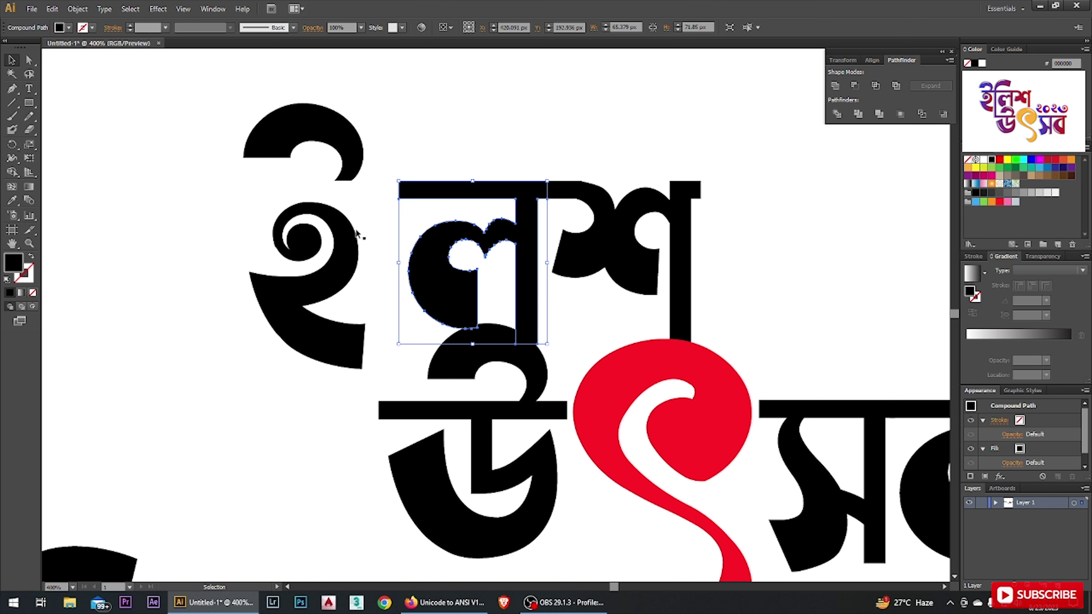
{"action": "key", "text": "v"}
{"action": "left_click", "coordinate": [209, 115]}
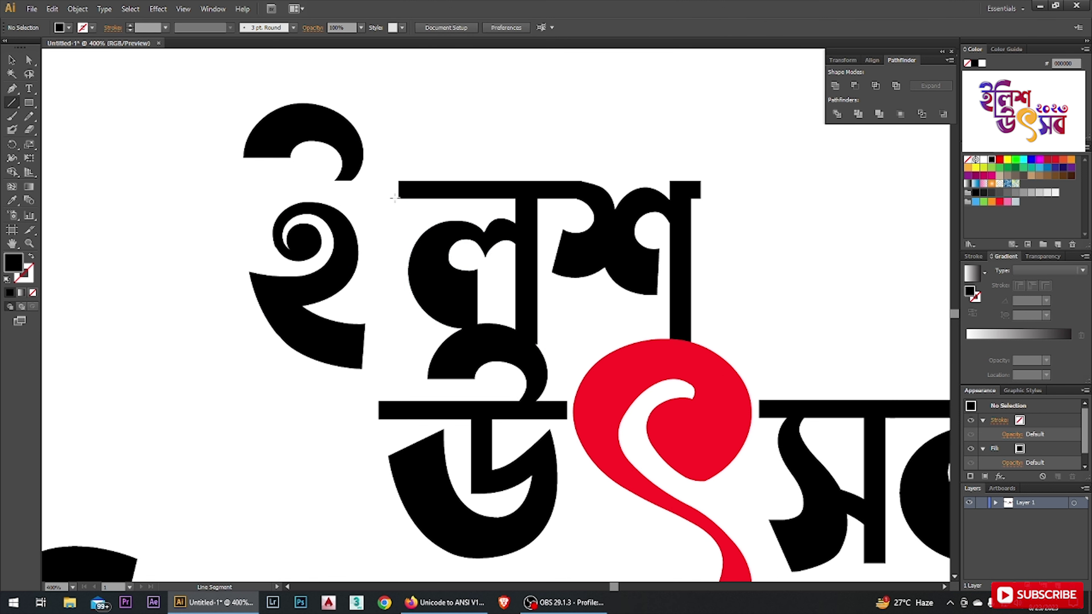
{"action": "scroll", "coordinate": [425, 186], "scroll_direction": "up", "scroll_amount": 2}
{"action": "key", "text": "v"}
{"action": "left_click_drag", "start_coordinate": [353, 134], "coordinate": [572, 441]}
{"action": "left_click", "coordinate": [12, 172]}
{"action": "left_click", "coordinate": [652, 210], "text": "alt"}
{"action": "key", "text": "v"}
{"action": "left_click", "coordinate": [720, 218]}
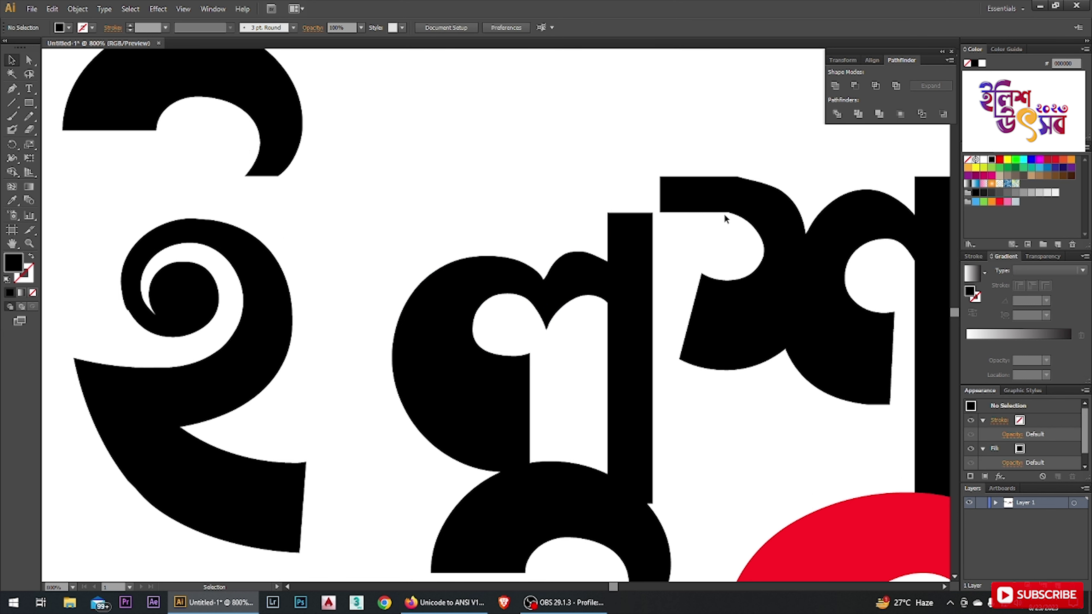
Draw a vertical cutting line across the left headline of শ and remove the end piece with Shape Builder
{"action": "left_click_drag", "start_coordinate": [735, 221], "coordinate": [735, 222]}
{"action": "key", "text": "shift+m"}
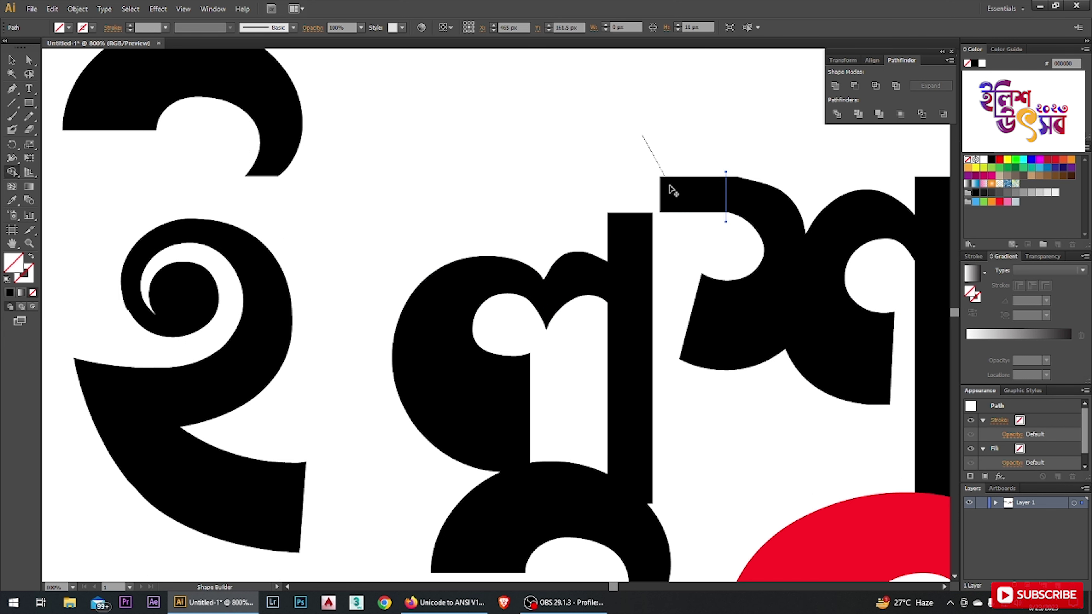
{"action": "key", "text": "ctrl+a"}
{"action": "key", "text": "shift+m"}
{"action": "left_click", "coordinate": [697, 199], "text": "alt"}
{"action": "scroll", "coordinate": [750, 145], "scroll_direction": "down", "scroll_amount": 2}
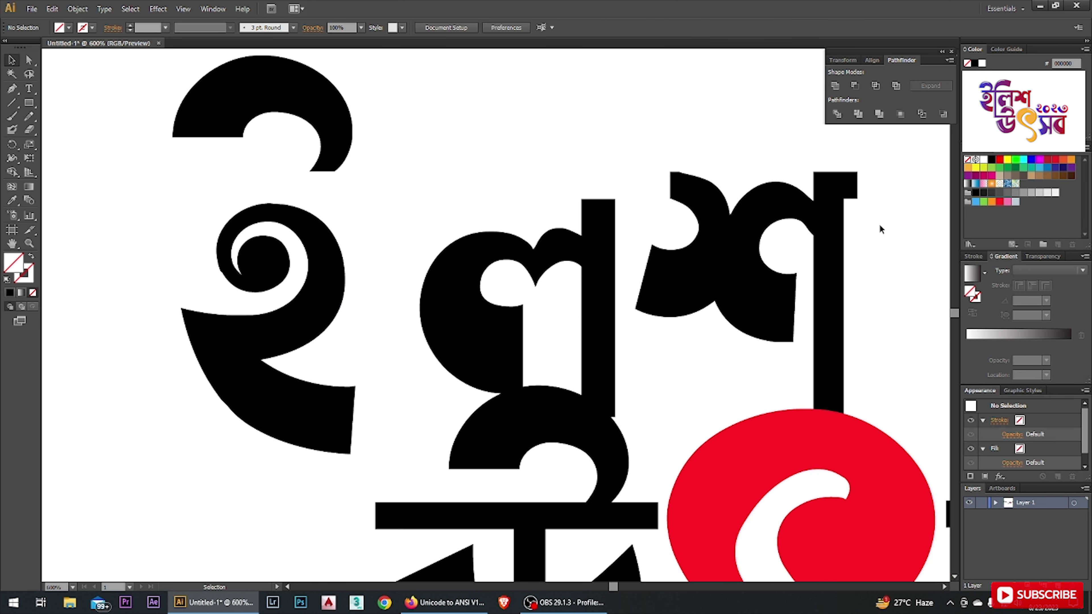
Trim off the headline stub projecting to the right of the stem of শ
{"action": "scroll", "coordinate": [709, 195], "scroll_direction": "up", "scroll_amount": 5}
{"action": "key", "text": "v"}
{"action": "left_click", "coordinate": [709, 196]}
{"action": "key", "text": "ctrl+a"}
{"action": "scroll", "coordinate": [653, 178], "scroll_direction": "down", "scroll_amount": 6}
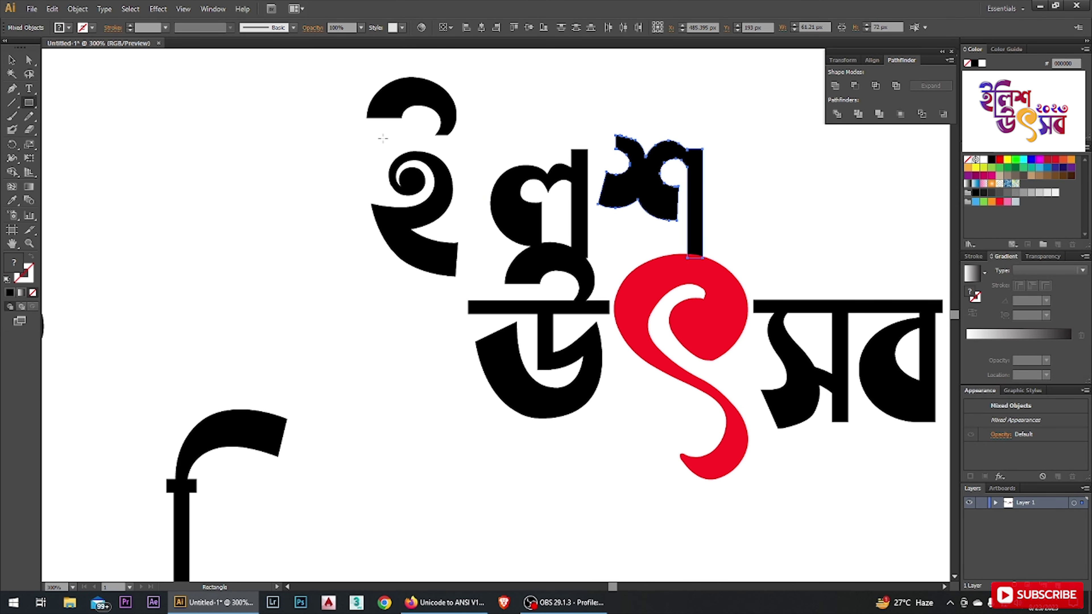
Draw a headline bar about 137 by 8 px from above ই to the start of শ and fill it black
{"action": "left_click_drag", "start_coordinate": [617, 147], "coordinate": [616, 148]}
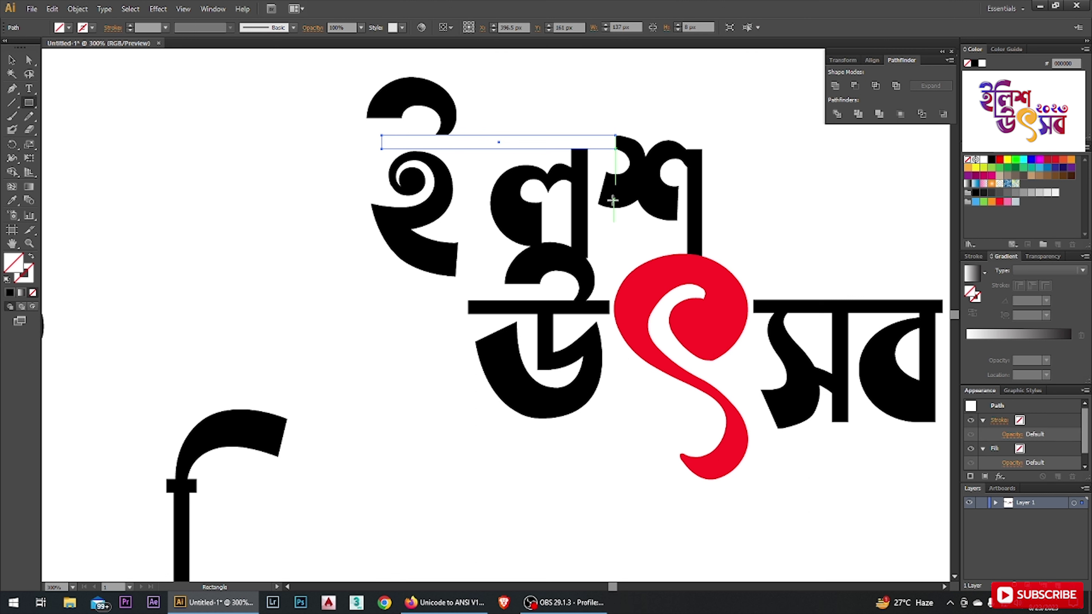
{"action": "left_click", "coordinate": [69, 27]}
{"action": "left_click", "coordinate": [30, 49]}
{"action": "key", "text": "Escape"}
{"action": "key", "text": "v"}
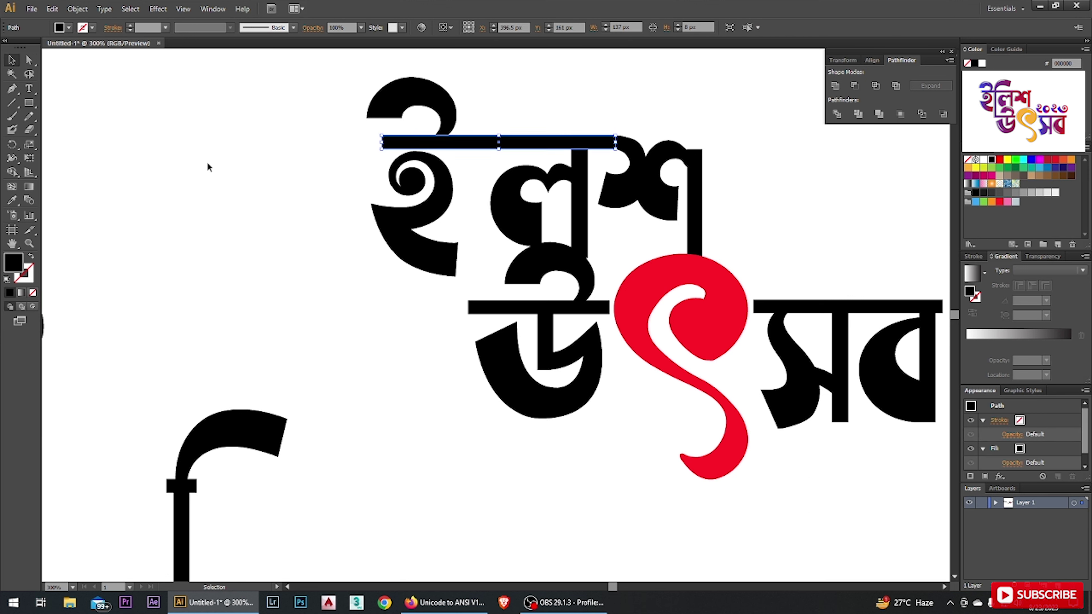
{"action": "left_click", "coordinate": [207, 166]}
Duplicate the headline bar onto the top of শ's stem and shorten the copy to a small stub projecting past the stem
{"action": "scroll", "coordinate": [615, 136], "scroll_direction": "up", "scroll_amount": 4}
{"action": "scroll", "coordinate": [523, 171], "scroll_direction": "down", "scroll_amount": 2}
{"action": "left_click", "coordinate": [523, 171]}
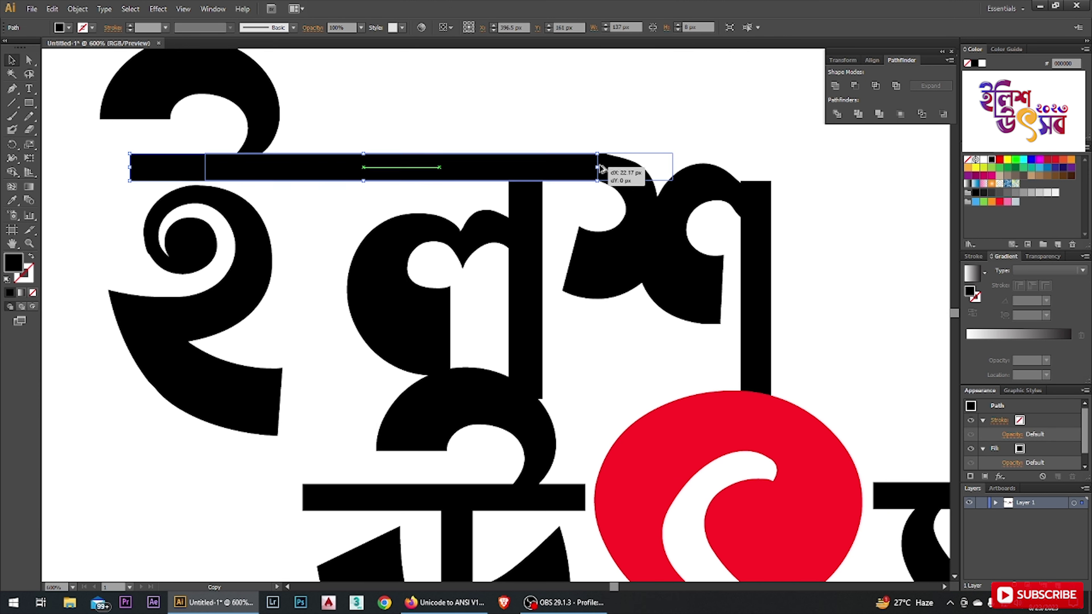
{"action": "left_click_drag", "start_coordinate": [601, 168], "coordinate": [798, 169]}
{"action": "left_click_drag", "start_coordinate": [403, 167], "coordinate": [749, 171]}
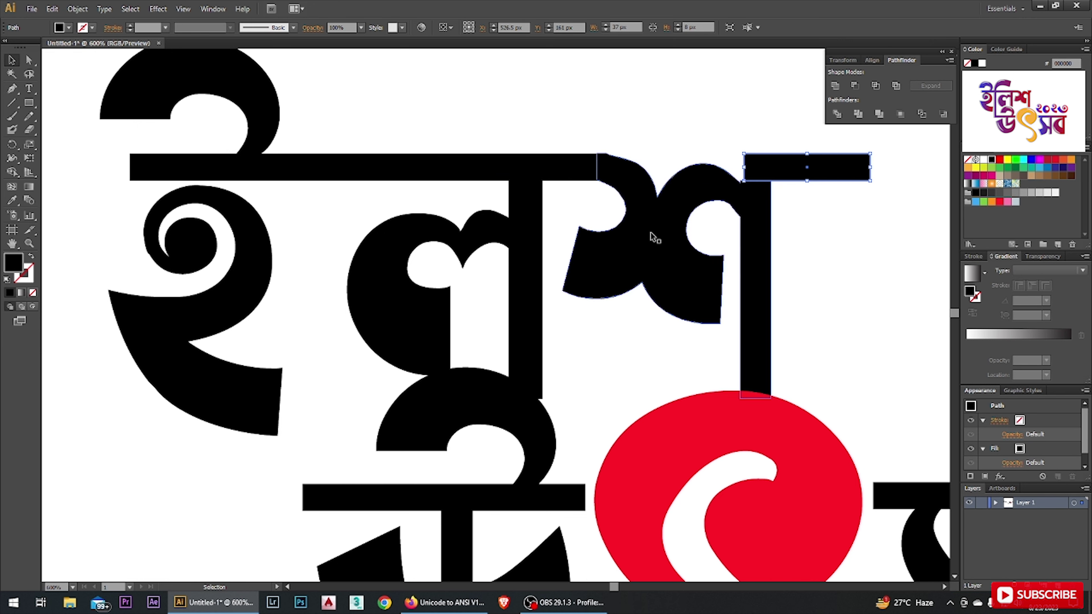
{"action": "scroll", "coordinate": [652, 236], "scroll_direction": "up", "scroll_amount": 2}
{"action": "left_click_drag", "start_coordinate": [460, 195], "coordinate": [446, 196]}
{"action": "scroll", "coordinate": [644, 313], "scroll_direction": "down", "scroll_amount": 1}
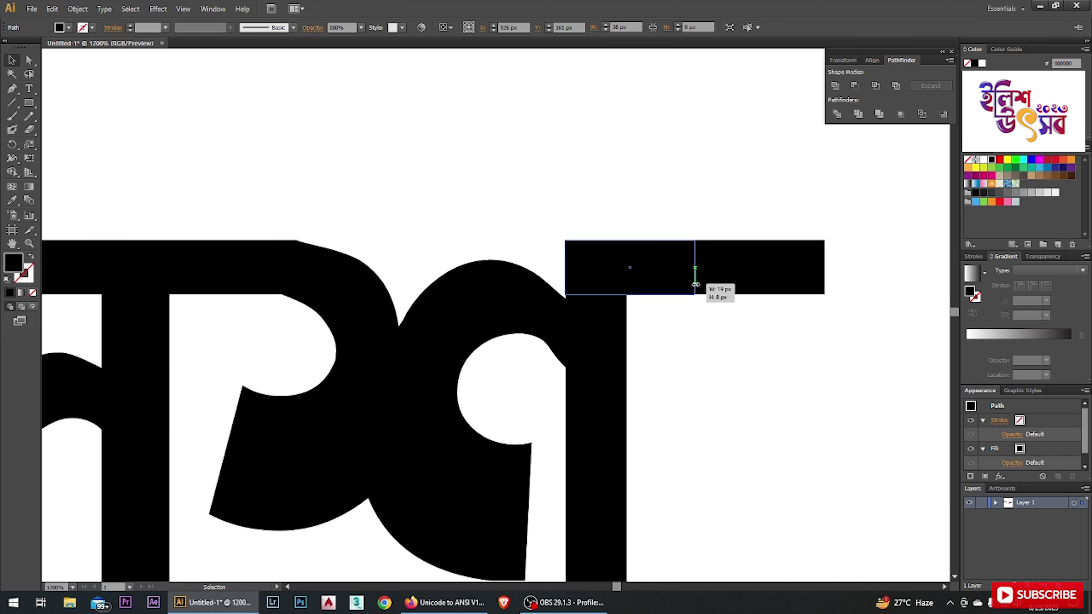
{"action": "left_click_drag", "start_coordinate": [714, 282], "coordinate": [694, 300]}
{"action": "key", "text": "Delete"}
Duplicate the long headline bar, rotate the copy 90°, and place it between ই and ল as the vowel sign's stem
{"action": "scroll", "coordinate": [694, 299], "scroll_direction": "down", "scroll_amount": 3}
{"action": "left_click_drag", "start_coordinate": [412, 286], "coordinate": [415, 189]}
{"action": "right_click", "coordinate": [415, 190]}
{"action": "mouse_move", "coordinate": [494, 339]}
{"action": "left_click", "coordinate": [555, 376]}
{"action": "left_click", "coordinate": [457, 317]}
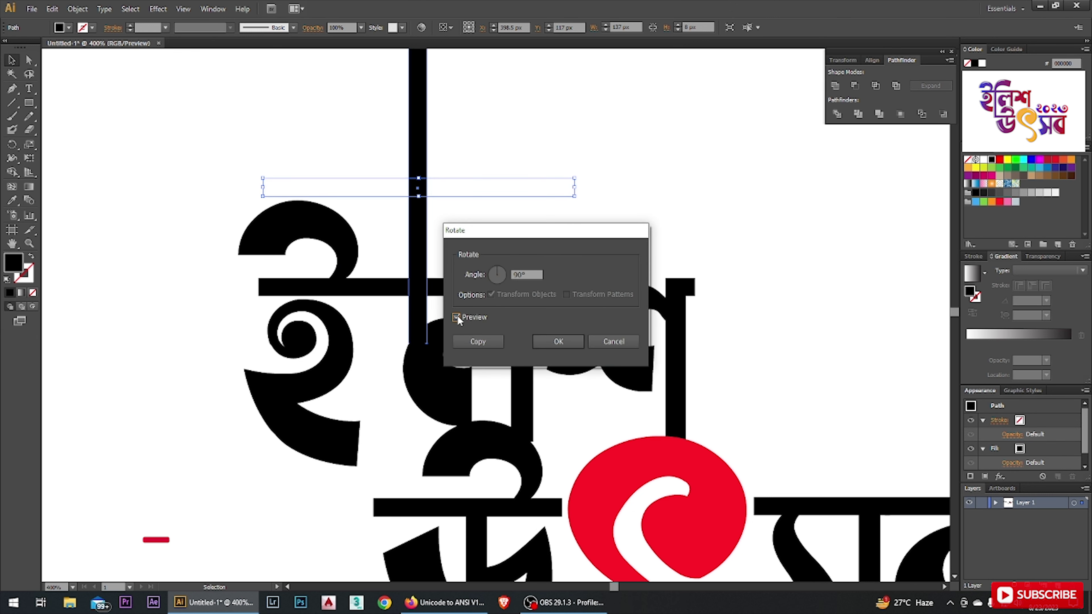
{"action": "left_click", "coordinate": [572, 341]}
{"action": "left_click_drag", "start_coordinate": [412, 254], "coordinate": [385, 386]}
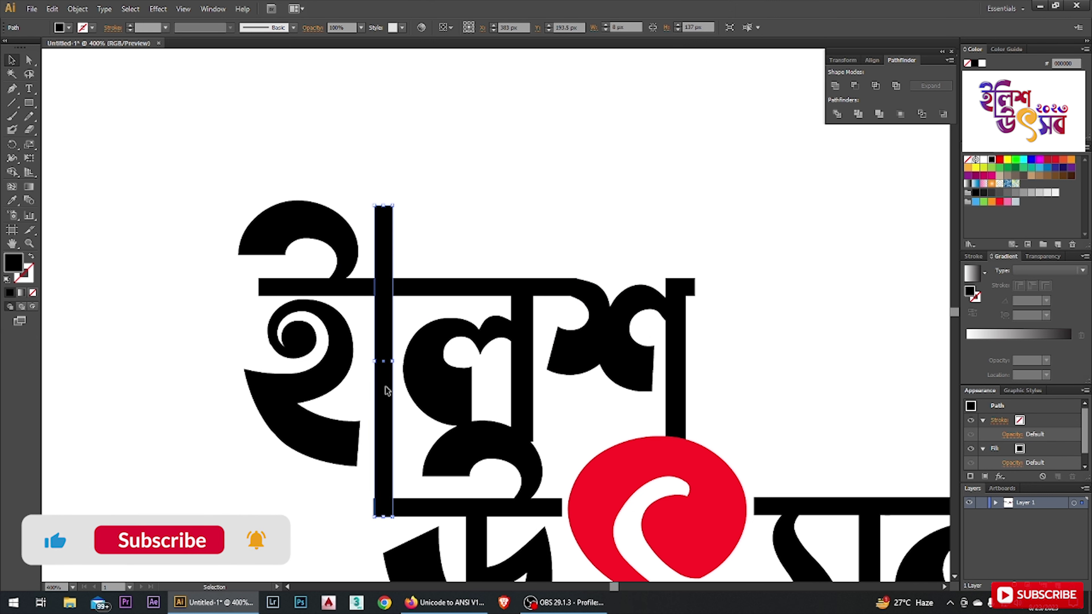
{"action": "key", "text": "ctrl+shift+a"}
Draw a cutting line at the base of the spare ি sign's curve and remove its headline and stem with Shape Builder
{"action": "scroll", "coordinate": [469, 286], "scroll_direction": "down", "scroll_amount": 2}
{"action": "scroll", "coordinate": [468, 286], "scroll_direction": "down", "scroll_amount": 2}
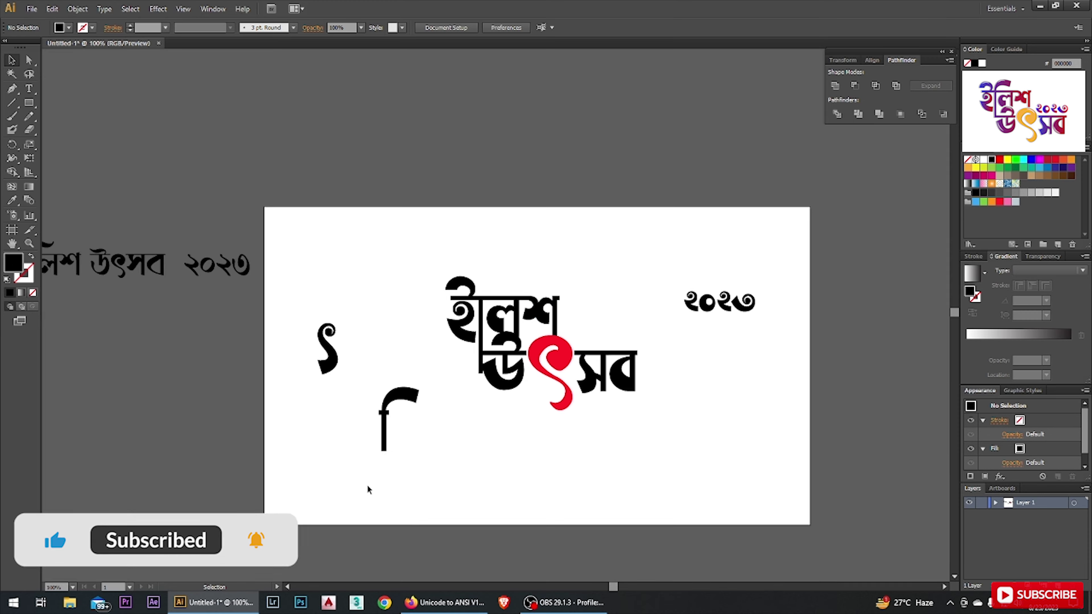
{"action": "scroll", "coordinate": [383, 465], "scroll_direction": "up", "scroll_amount": 8}
{"action": "key", "text": "backslash"}
{"action": "left_click_drag", "start_coordinate": [303, 325], "coordinate": [443, 325]}
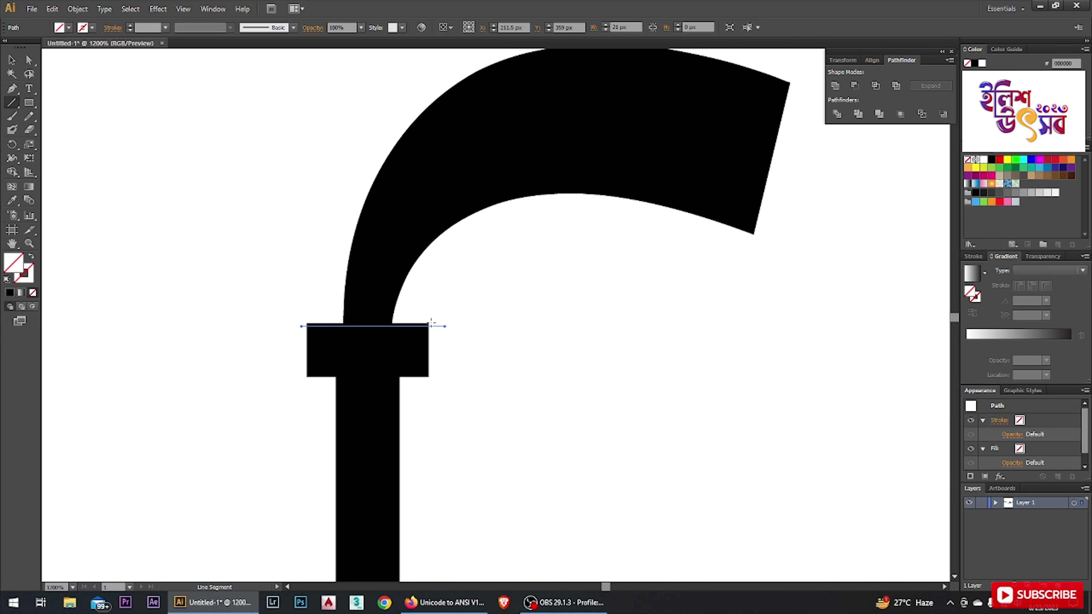
{"action": "key", "text": "ctrl+a"}
{"action": "key", "text": "shift+m"}
{"action": "left_click", "coordinate": [319, 356], "text": "alt"}
{"action": "scroll", "coordinate": [383, 412], "scroll_direction": "down", "scroll_amount": 2}
{"action": "scroll", "coordinate": [268, 356], "scroll_direction": "down", "scroll_amount": 3}
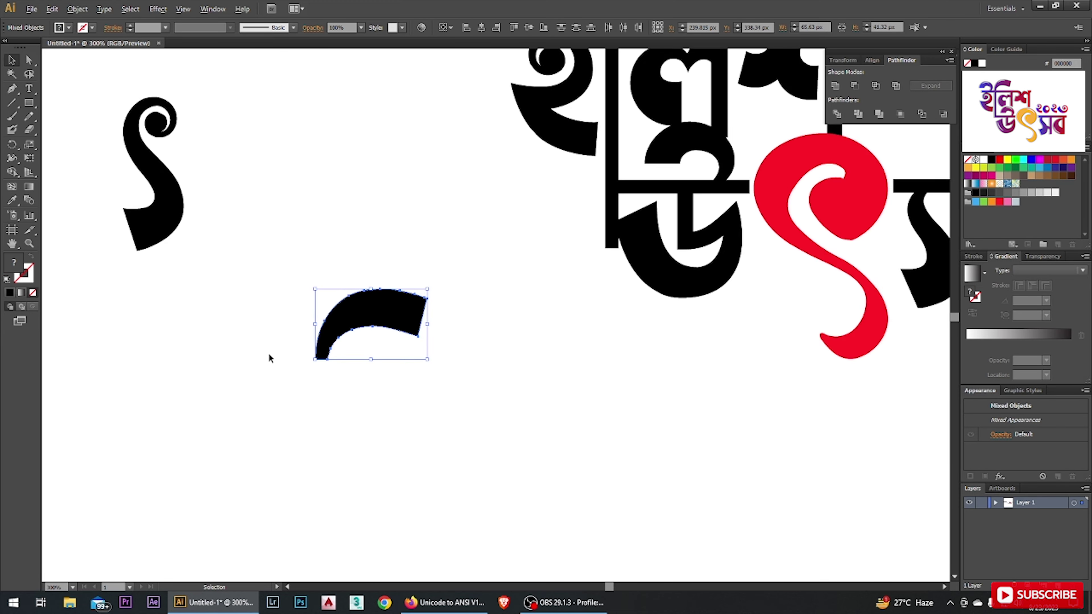
Move the ি curve onto the headline bar so its base lines up with the vertical stem left of ল
{"action": "key", "text": "v"}
{"action": "left_click_drag", "start_coordinate": [340, 327], "coordinate": [533, 114]}
{"action": "key", "text": "ctrl+shift+a"}
{"action": "scroll", "coordinate": [503, 127], "scroll_direction": "up", "scroll_amount": 4}
{"action": "scroll", "coordinate": [557, 169], "scroll_direction": "down", "scroll_amount": 2}
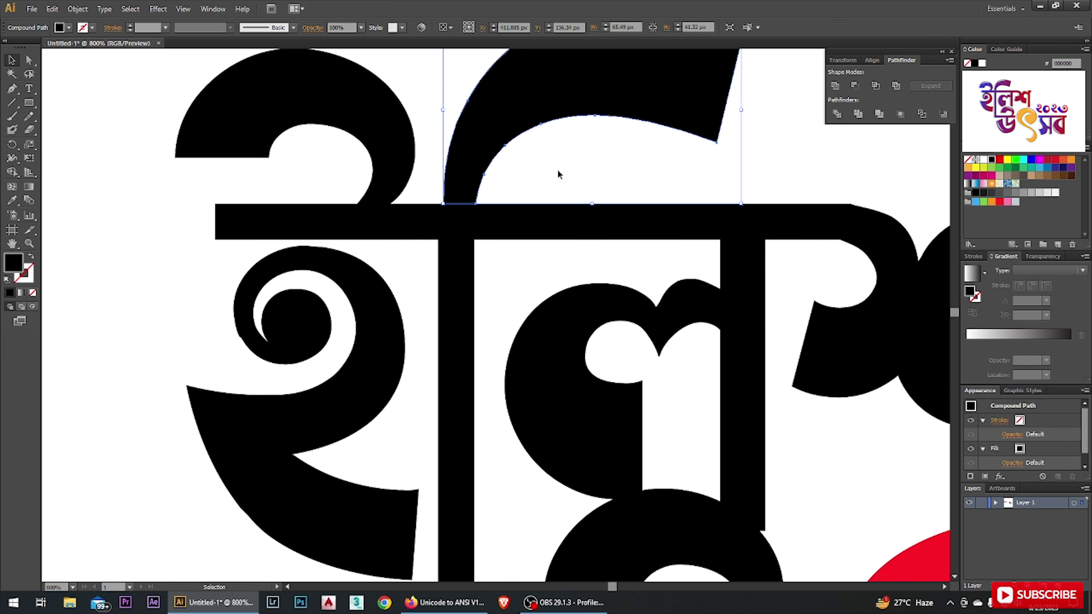
{"action": "scroll", "coordinate": [150, 303], "scroll_direction": "down", "scroll_amount": 3}
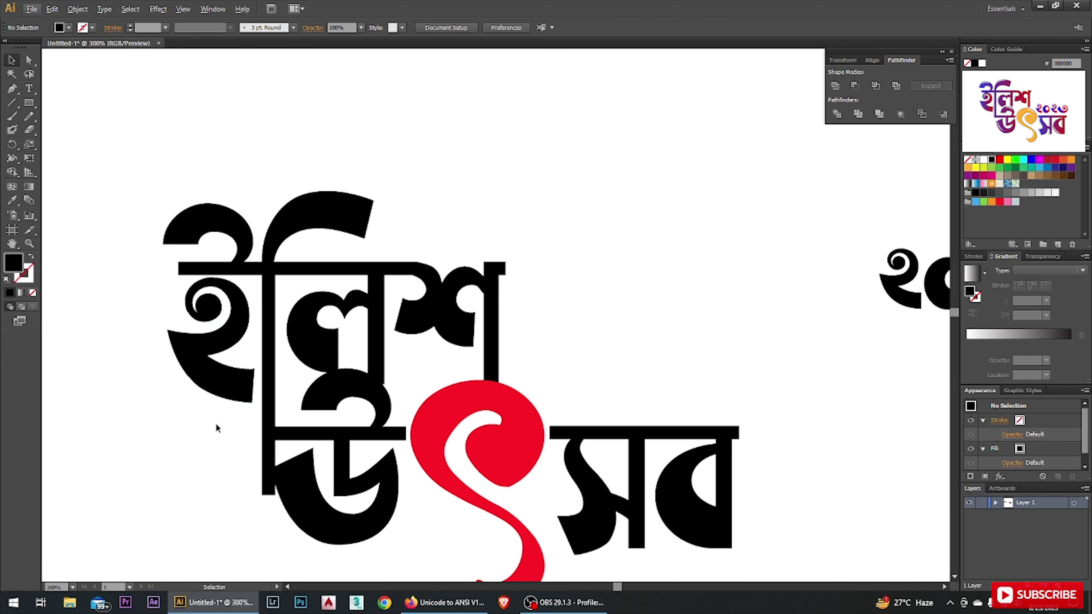
Shorten the vertical stem to the headline level of উ and place a copy of the long bar horizontally from its foot
{"action": "left_click", "coordinate": [269, 473]}
{"action": "scroll", "coordinate": [239, 503], "scroll_direction": "up", "scroll_amount": 3}
{"action": "left_click_drag", "start_coordinate": [323, 486], "coordinate": [323, 342]}
{"action": "key", "text": "ctrl+shift+a"}
{"action": "scroll", "coordinate": [268, 426], "scroll_direction": "down", "scroll_amount": 2}
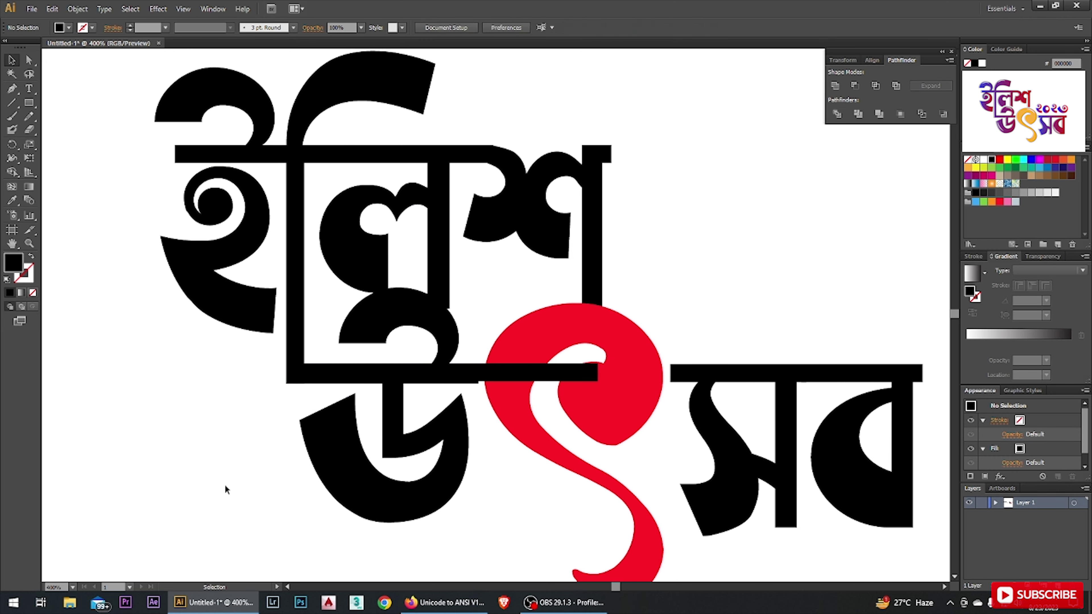
Move উ aside, cut along its headline, remove the headline bar with Shape Builder, and fill the remaining parts black
{"action": "left_click", "coordinate": [383, 425]}
{"action": "left_click_drag", "start_coordinate": [383, 425], "coordinate": [194, 479]}
{"action": "scroll", "coordinate": [206, 477], "scroll_direction": "up", "scroll_amount": 2}
{"action": "key", "text": "ctrl+shift+a"}
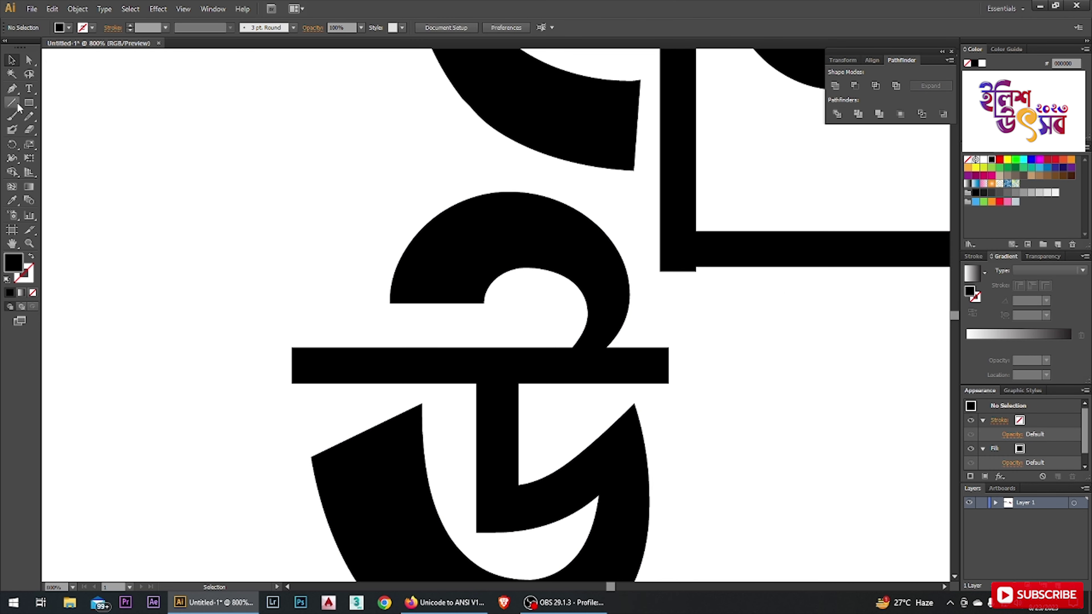
{"action": "mouse_move", "coordinate": [278, 384]}
{"action": "left_mouse_down"}
{"action": "mouse_move", "coordinate": [678, 386]}
{"action": "mouse_move", "coordinate": [280, 389]}
{"action": "left_mouse_up"}
{"action": "key", "text": "v"}
{"action": "left_click", "coordinate": [12, 171]}
{"action": "left_click", "coordinate": [403, 366], "text": "alt"}
{"action": "scroll", "coordinate": [403, 366], "scroll_direction": "down", "scroll_amount": 2}
{"action": "left_click", "coordinate": [992, 160]}
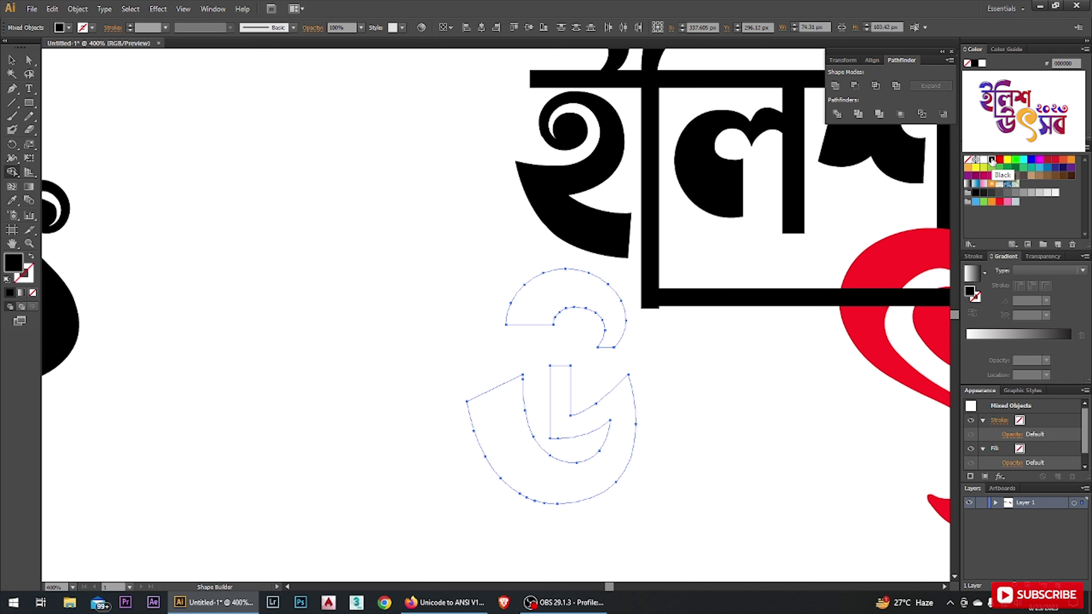
{"action": "left_click", "coordinate": [9, 61]}
{"action": "left_click", "coordinate": [227, 346]}
Square the vertical stem's lower end with the horizontal bar and move উ back onto that bar
{"action": "scroll", "coordinate": [419, 285], "scroll_direction": "up", "scroll_amount": 1}
{"action": "left_click", "coordinate": [419, 284]}
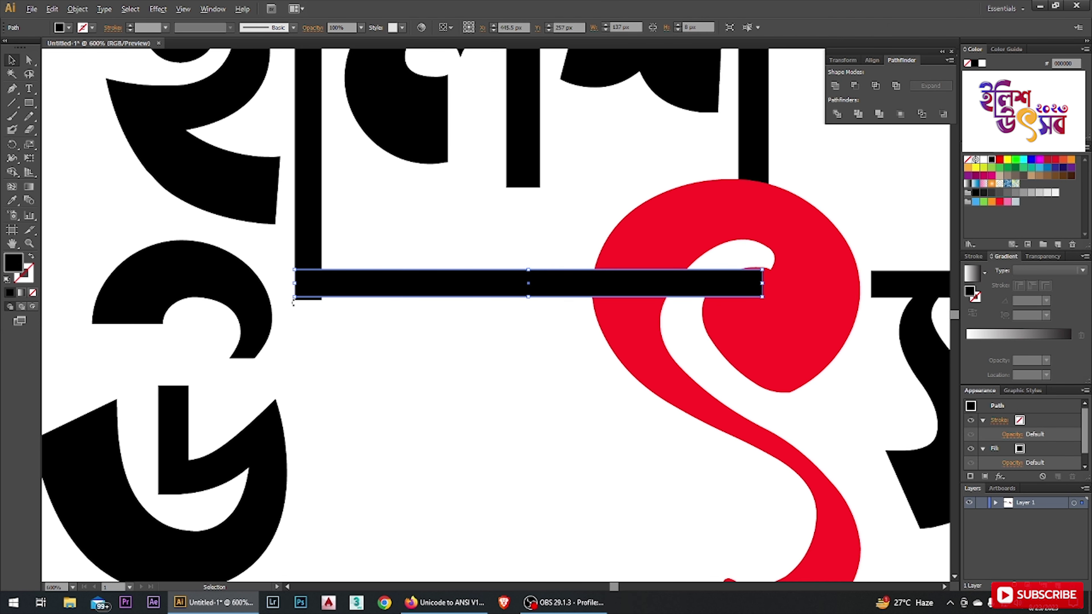
{"action": "scroll", "coordinate": [495, 288], "scroll_direction": "up", "scroll_amount": 2}
{"action": "scroll", "coordinate": [458, 419], "scroll_direction": "down", "scroll_amount": 2}
{"action": "left_click_drag", "start_coordinate": [244, 520], "coordinate": [530, 426]}
{"action": "left_click", "coordinate": [543, 449]}
{"action": "left_click", "coordinate": [568, 460]}
{"action": "left_click", "coordinate": [608, 479]}
Shorten the horizontal bar over উ so it ends just before the red ৎ
{"action": "scroll", "coordinate": [477, 383], "scroll_direction": "down", "scroll_amount": 1}
{"action": "scroll", "coordinate": [589, 440], "scroll_direction": "up", "scroll_amount": 1}
{"action": "left_click", "coordinate": [427, 327]}
{"action": "left_click_drag", "start_coordinate": [612, 328], "coordinate": [439, 327]}
{"action": "scroll", "coordinate": [439, 328], "scroll_direction": "down", "scroll_amount": 2}
Move স up into free space, draw a cutting line under its headline, and remove the headline bar
{"action": "left_click", "coordinate": [466, 437]}
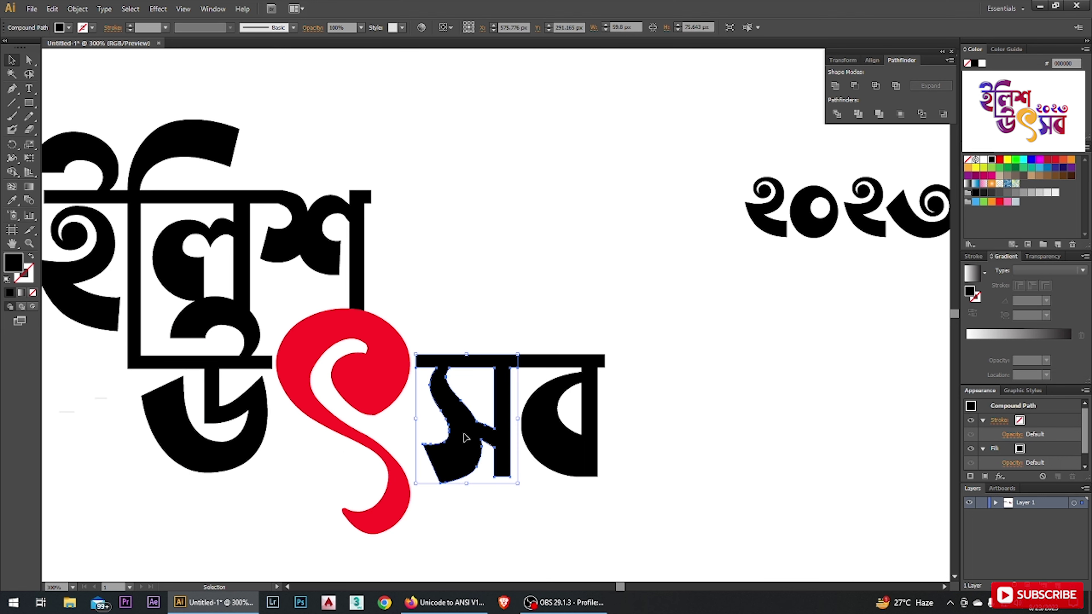
{"action": "left_click_drag", "start_coordinate": [465, 437], "coordinate": [484, 265]}
{"action": "key", "text": "ctrl+shift+a"}
{"action": "key", "text": "backslash"}
{"action": "scroll", "coordinate": [433, 244], "scroll_direction": "up", "scroll_amount": 5}
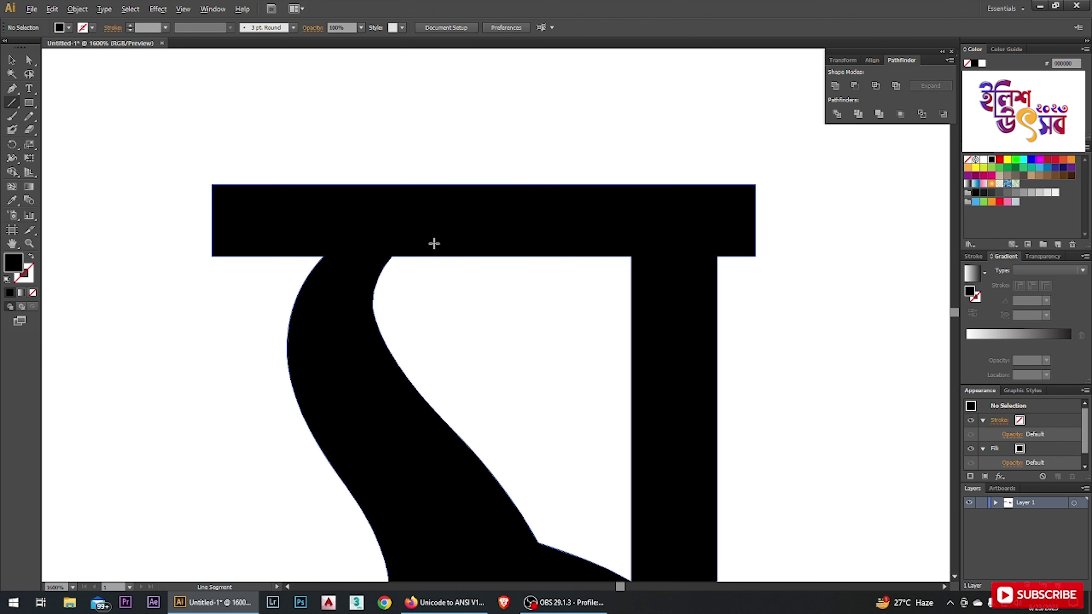
{"action": "left_click_drag", "start_coordinate": [195, 256], "coordinate": [796, 256]}
{"action": "key", "text": "Delete"}
{"action": "scroll", "coordinate": [492, 300], "scroll_direction": "down", "scroll_amount": 3}
{"action": "left_click", "coordinate": [12, 60]}
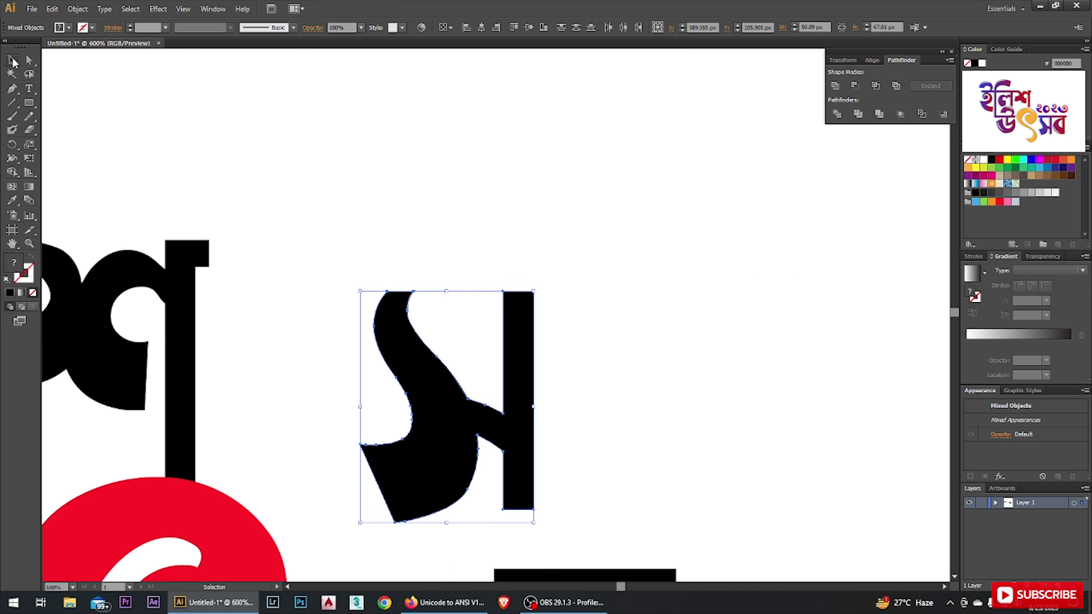
Cut off the headline bar of ব with Shape Builder, leaving only the bowl and stem
{"action": "scroll", "coordinate": [536, 407], "scroll_direction": "up", "scroll_amount": 2}
{"action": "left_click_drag", "start_coordinate": [261, 232], "coordinate": [447, 453]}
{"action": "key", "text": "shift+m"}
{"action": "left_click", "coordinate": [350, 314], "text": "alt"}
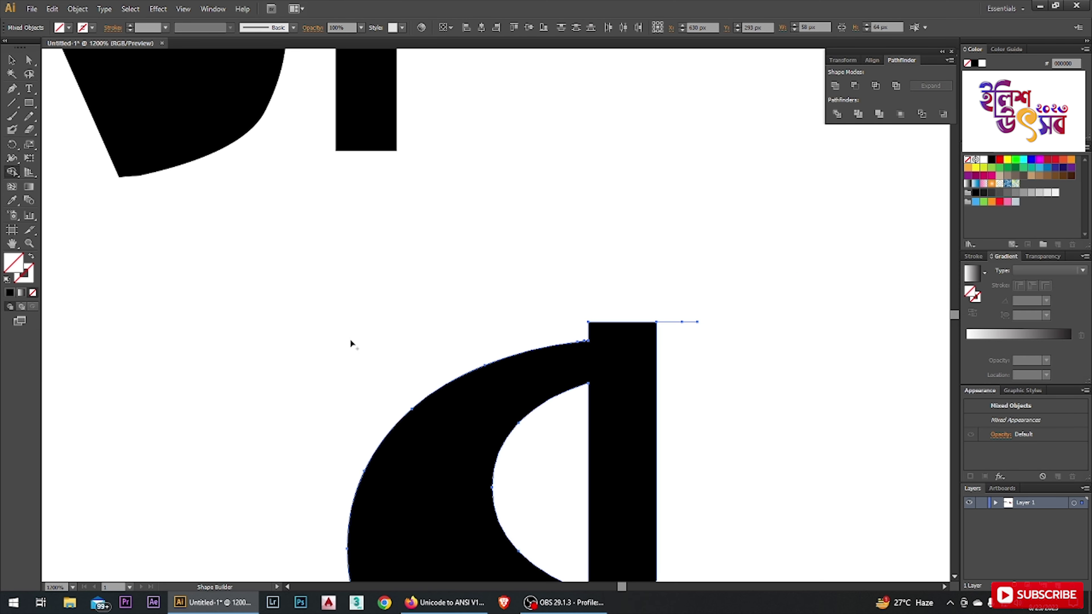
{"action": "scroll", "coordinate": [350, 343], "scroll_direction": "down", "scroll_amount": 3}
{"action": "key", "text": "v"}
Duplicate the lower headline bar and shift the 85 px wide copy to the other side of the red ৎ
{"action": "left_click_drag", "start_coordinate": [473, 340], "coordinate": [639, 342]}
{"action": "key", "text": "shift+Right"}
{"action": "key", "text": "shift+Right"}
{"action": "key", "text": "shift+Right"}
{"action": "key", "text": "shift+Right"}
{"action": "key", "text": "shift+Right"}
{"action": "key", "text": "shift+Right"}
{"action": "key", "text": "shift+Right"}
{"action": "key", "text": "shift+Right"}
{"action": "key", "text": "shift+Right"}
{"action": "key", "text": "shift+Right"}
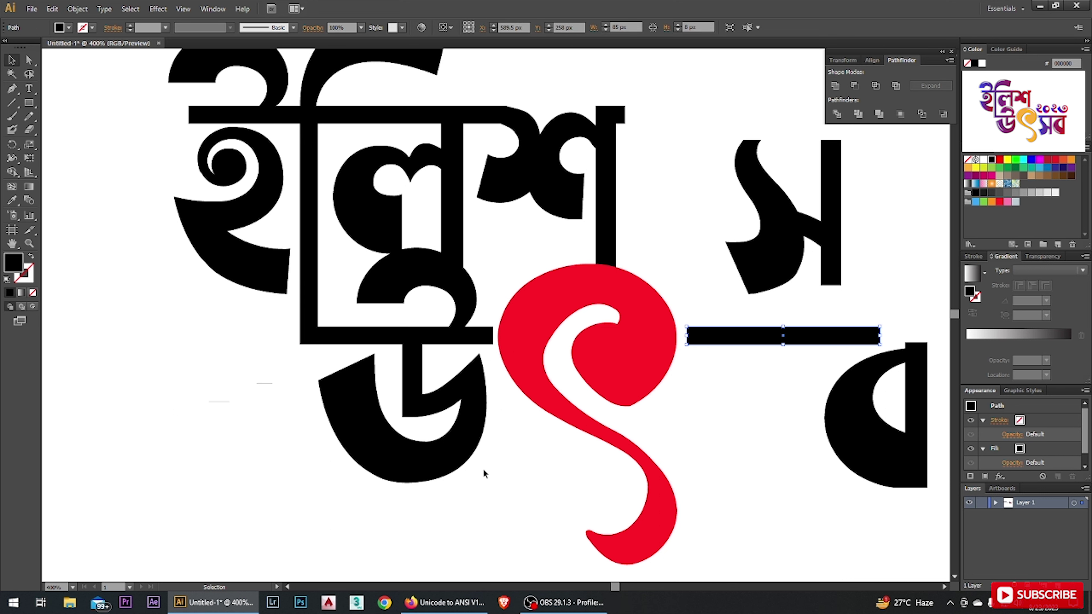
Place স and ব under the new bar and extend the bar across both letters
{"action": "left_click", "coordinate": [770, 254]}
{"action": "left_click_drag", "start_coordinate": [770, 254], "coordinate": [736, 460]}
{"action": "left_click", "coordinate": [804, 261]}
{"action": "left_click", "coordinate": [873, 336]}
{"action": "left_click", "coordinate": [914, 430]}
{"action": "key", "text": "Left"}
{"action": "key", "text": "Left"}
{"action": "key", "text": "Left"}
{"action": "key", "text": "Left"}
{"action": "left_click", "coordinate": [848, 232]}
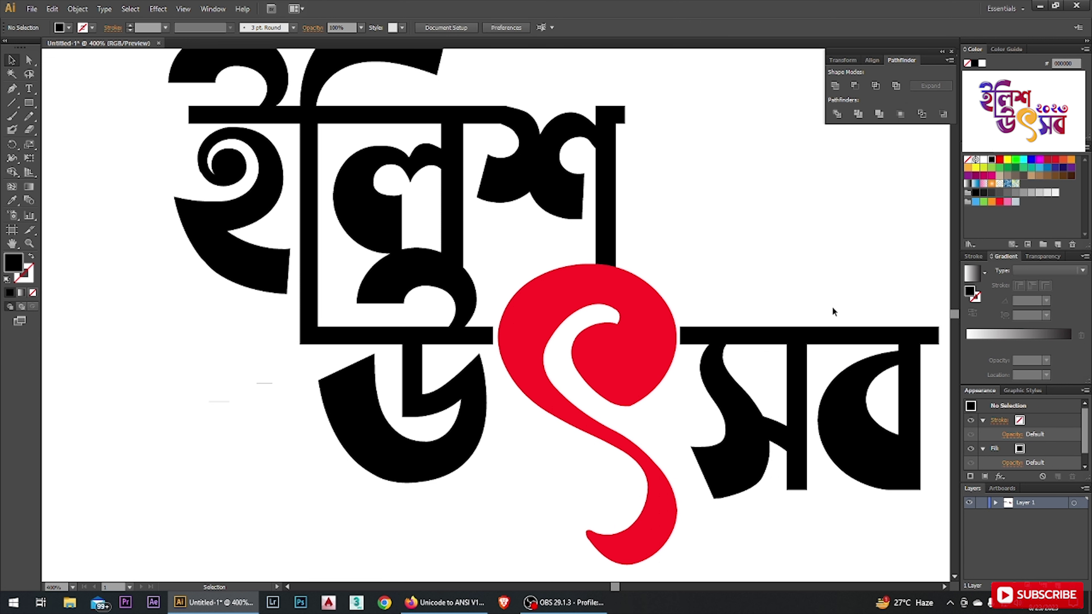
Offset the path of উ by 5 px with mitred joins
{"action": "scroll", "coordinate": [833, 312], "scroll_direction": "up", "scroll_amount": 1}
{"action": "left_click", "coordinate": [378, 312]}
{"action": "left_click", "coordinate": [77, 9]}
{"action": "left_click", "coordinate": [266, 283]}
{"action": "left_click_drag", "start_coordinate": [296, 315], "coordinate": [177, 351]}
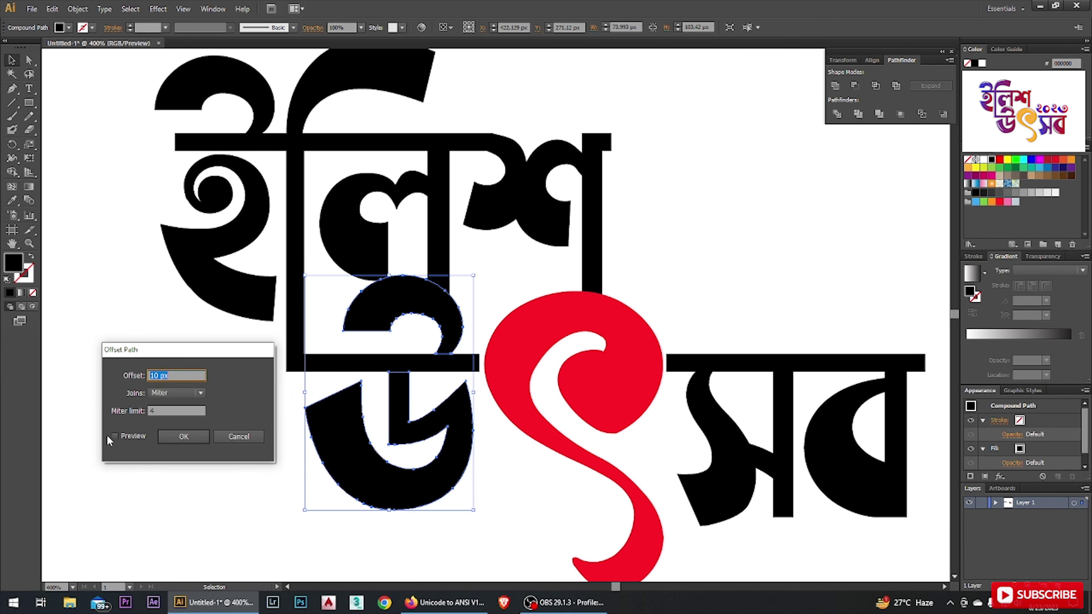
{"action": "left_click", "coordinate": [115, 437]}
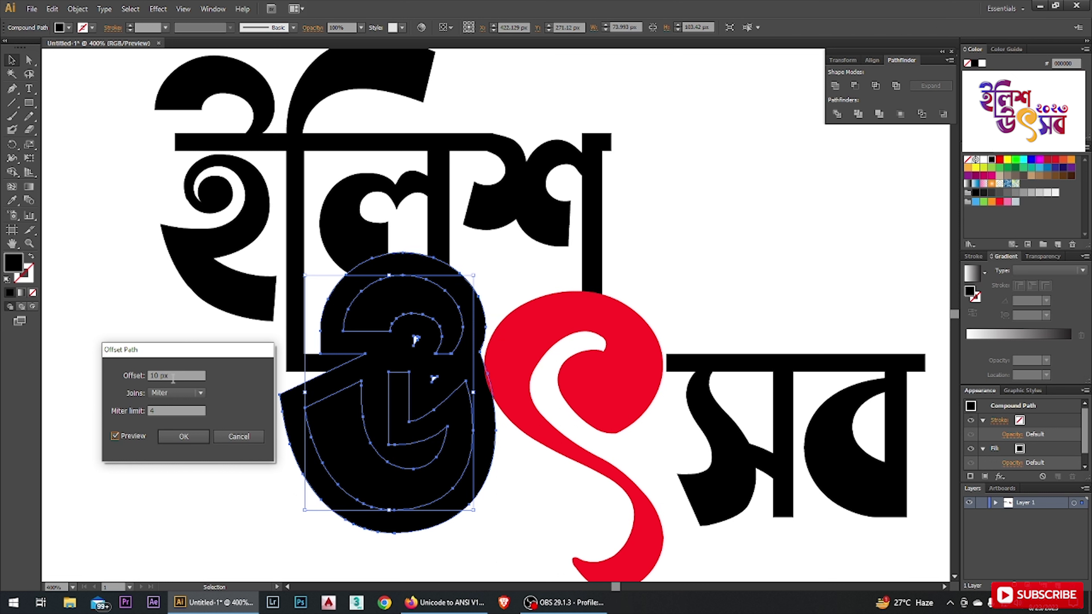
{"action": "type", "text": "5"}
{"action": "left_click", "coordinate": [184, 436]}
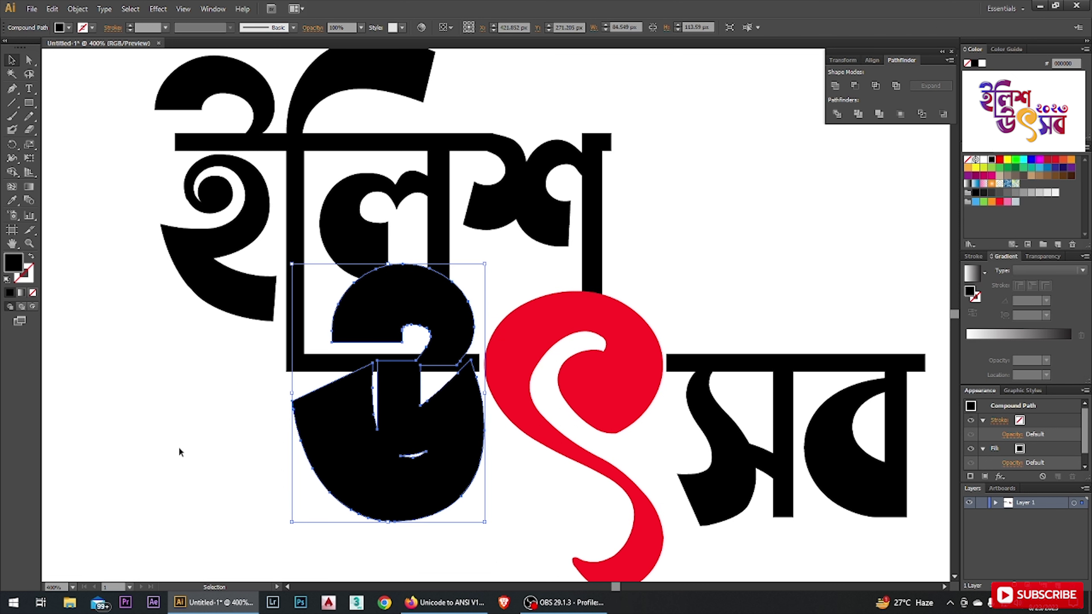
Remove the offset area around উ with Shape Builder, cutting a clear gap between it and the bottom of ল
{"action": "left_click", "coordinate": [319, 179], "text": "shift"}
{"action": "left_click", "coordinate": [12, 172]}
{"action": "left_click", "coordinate": [307, 441], "text": "alt"}
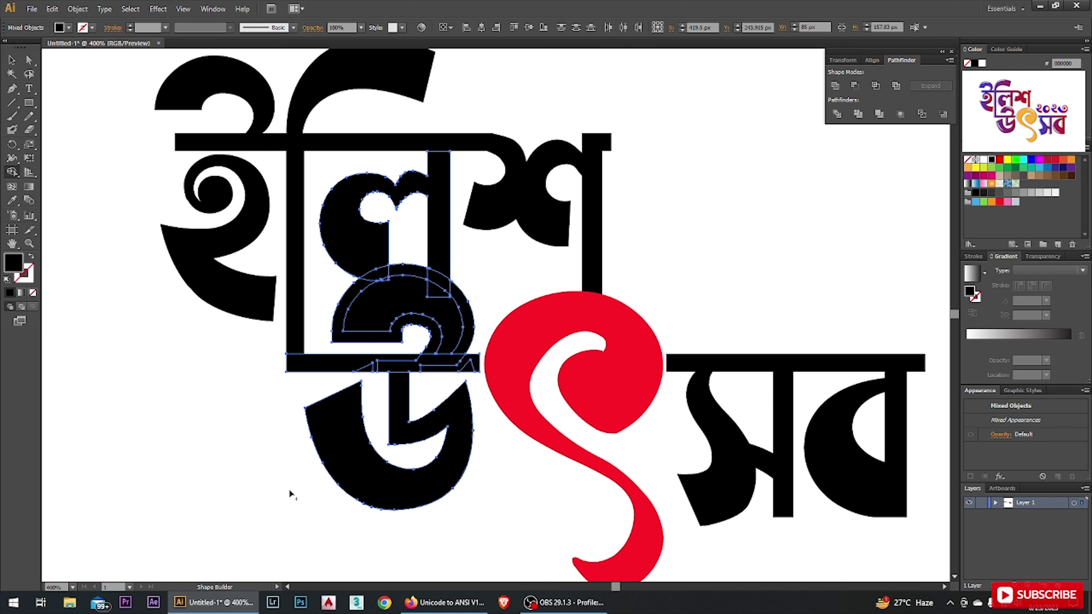
{"action": "left_click", "coordinate": [387, 276], "text": "alt"}
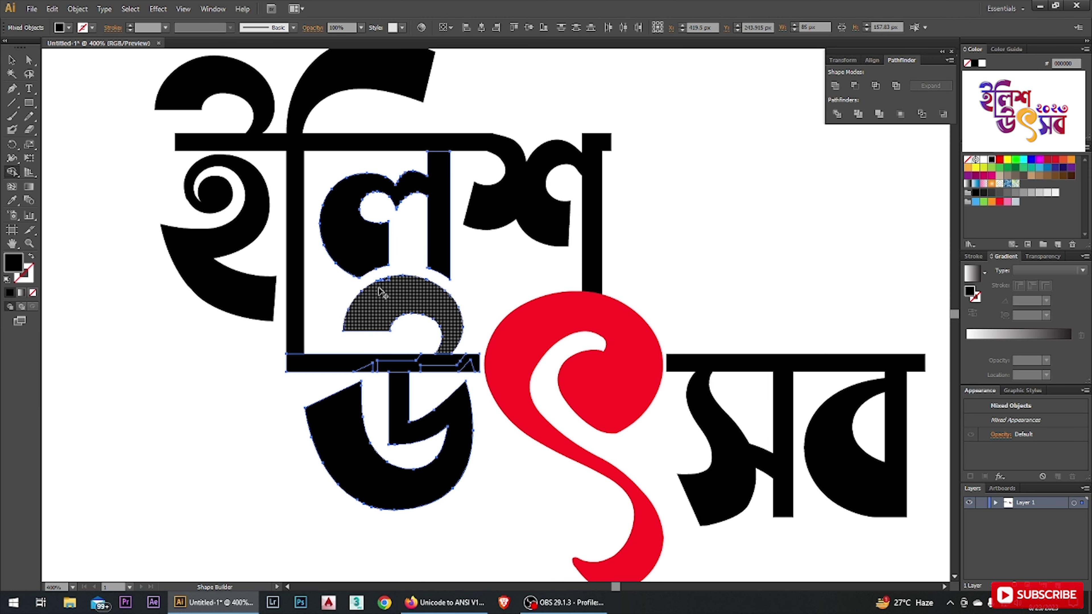
Merge the upper curve, headline bar and lower body of উ into one shape with Shape Builder
{"action": "scroll", "coordinate": [395, 278], "scroll_direction": "up", "scroll_amount": 3}
{"action": "scroll", "coordinate": [447, 437], "scroll_direction": "down", "scroll_amount": 3}
{"action": "scroll", "coordinate": [447, 435], "scroll_direction": "up", "scroll_amount": 2}
{"action": "mouse_move", "coordinate": [432, 400]}
{"action": "left_mouse_down"}
{"action": "mouse_move", "coordinate": [493, 412]}
{"action": "mouse_move", "coordinate": [432, 413]}
{"action": "left_mouse_up"}
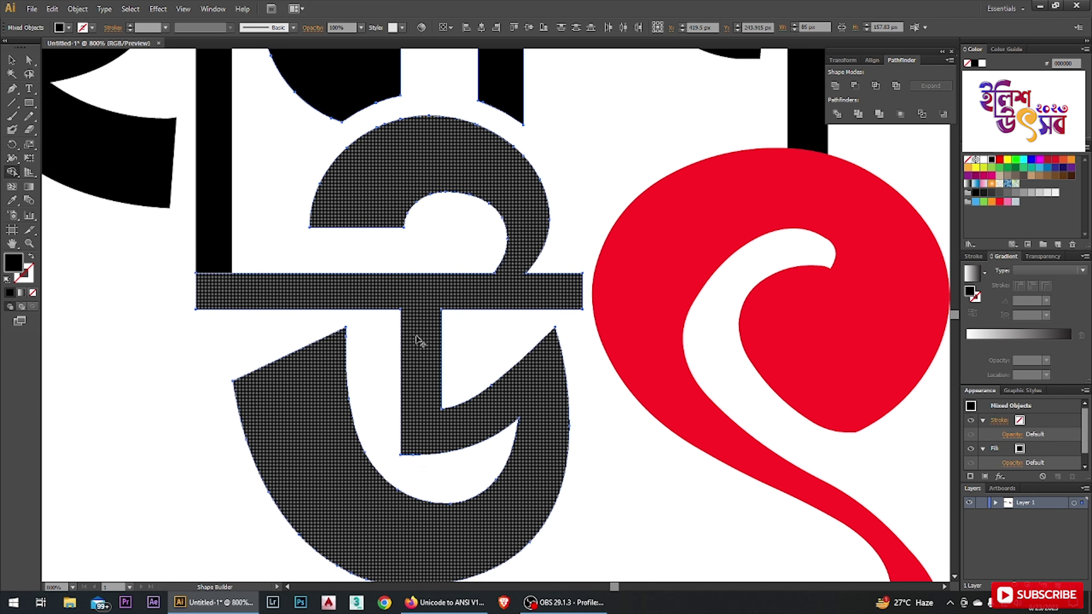
{"action": "key", "text": "v"}
{"action": "left_click", "coordinate": [155, 372]}
Offset the path of the red ৎ by 5 px with mitred joins
{"action": "scroll", "coordinate": [155, 372], "scroll_direction": "down", "scroll_amount": 2}
{"action": "left_click", "coordinate": [495, 353]}
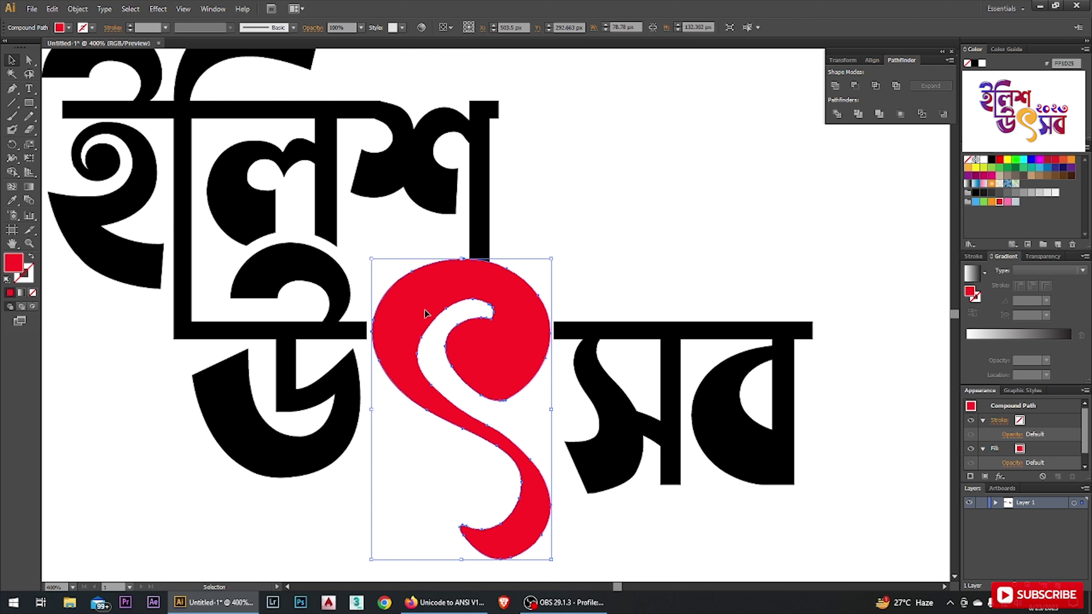
{"action": "left_click", "coordinate": [77, 8]}
{"action": "left_click", "coordinate": [264, 282]}
{"action": "left_click", "coordinate": [114, 436]}
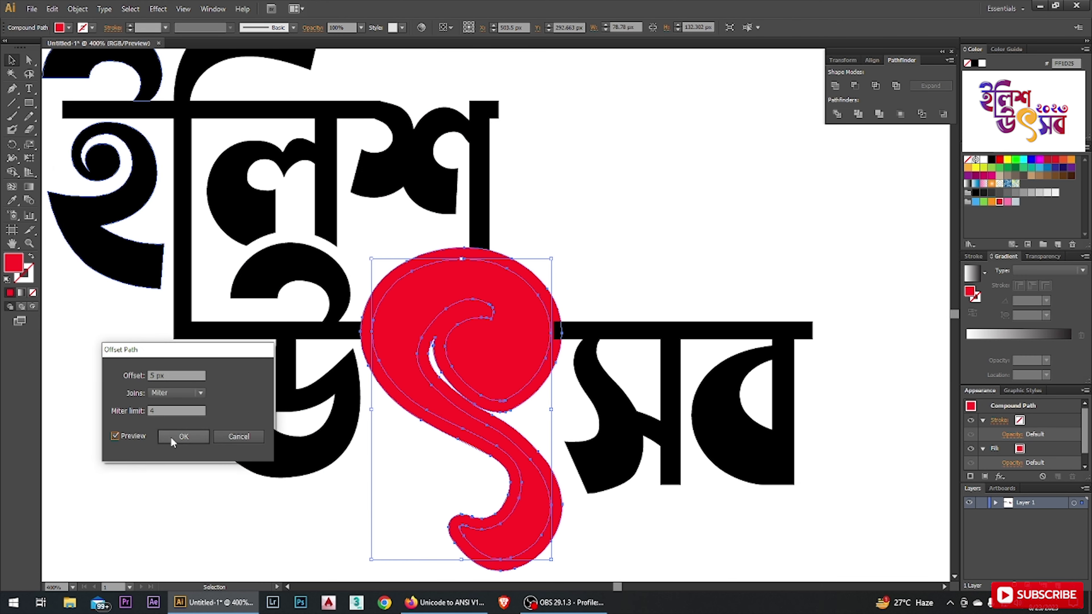
{"action": "left_click", "coordinate": [183, 436]}
Remove the offset area around the red ৎ with Shape Builder to leave gaps to the neighbouring stem and headline bars
{"action": "left_click_drag", "start_coordinate": [743, 176], "coordinate": [192, 561]}
{"action": "key", "text": "shift+m"}
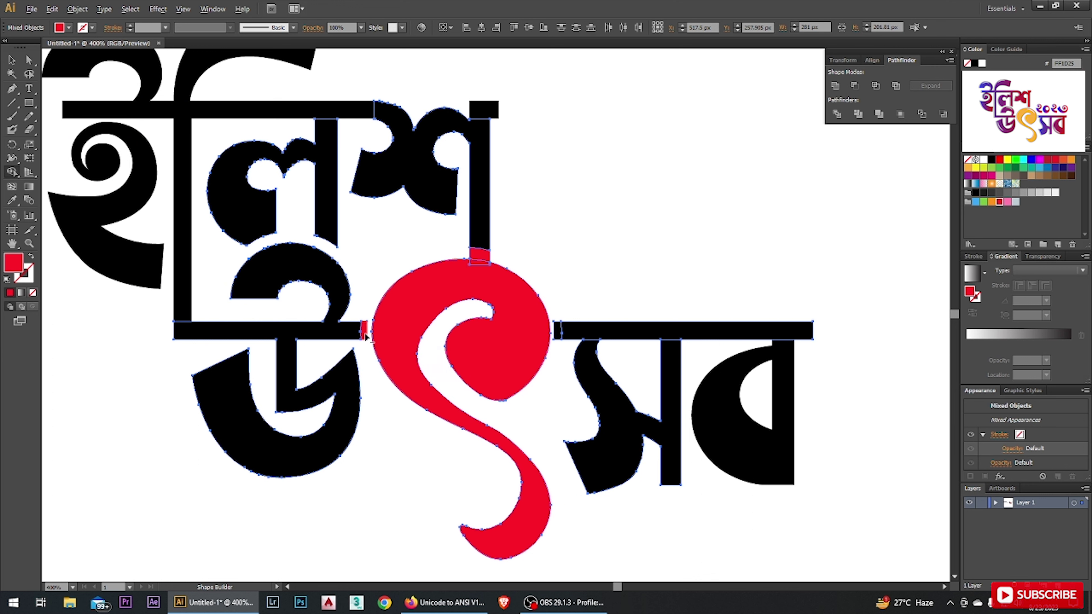
{"action": "left_click", "coordinate": [501, 357]}
{"action": "left_click", "coordinate": [11, 59]}
Move ২০২৩ to just above সব and delete the leftover black ৎ shape
{"action": "key", "text": "ctrl+0"}
{"action": "left_click_drag", "start_coordinate": [740, 293], "coordinate": [571, 346]}
{"action": "key", "text": "ctrl+minus"}
{"action": "key", "text": "ctrl+minus"}
{"action": "key", "text": "ctrl+plus"}
{"action": "left_click", "coordinate": [332, 424]}
{"action": "key", "text": "Delete"}
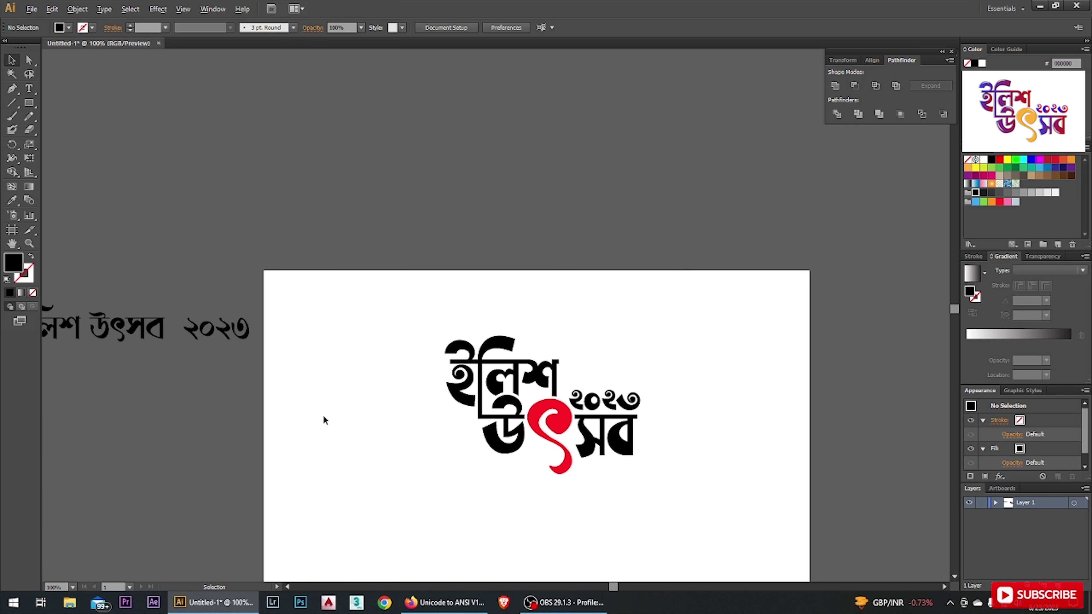
Duplicate the whole logo and arrange the two versions side by side on the artboard
{"action": "key", "text": "ctrl+minus"}
{"action": "key", "text": "ctrl+0"}
{"action": "key", "text": "ctrl+a"}
{"action": "key", "text": "ctrl+minus"}
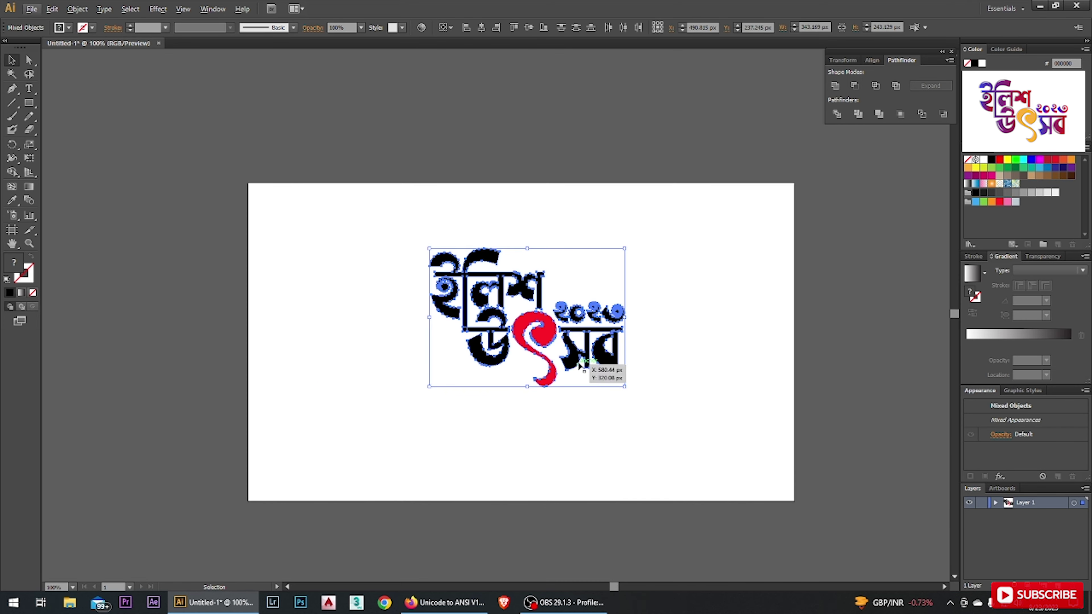
{"action": "left_click_drag", "start_coordinate": [503, 361], "coordinate": [739, 346]}
{"action": "left_click", "coordinate": [503, 362]}
{"action": "left_click_drag", "start_coordinate": [503, 362], "coordinate": [374, 359]}
{"action": "left_click_drag", "start_coordinate": [731, 336], "coordinate": [604, 336]}
{"action": "left_click", "coordinate": [731, 431]}
Fill the black ইলিশ, উ and সব letterforms of the right-hand logo copy with a linear gradient
{"action": "key", "text": "a"}
{"action": "scroll", "coordinate": [727, 305], "scroll_direction": "up", "scroll_amount": 2}
{"action": "key", "text": "ctrl+0"}
{"action": "key", "text": "v"}
{"action": "left_click_drag", "start_coordinate": [507, 137], "coordinate": [651, 361]}
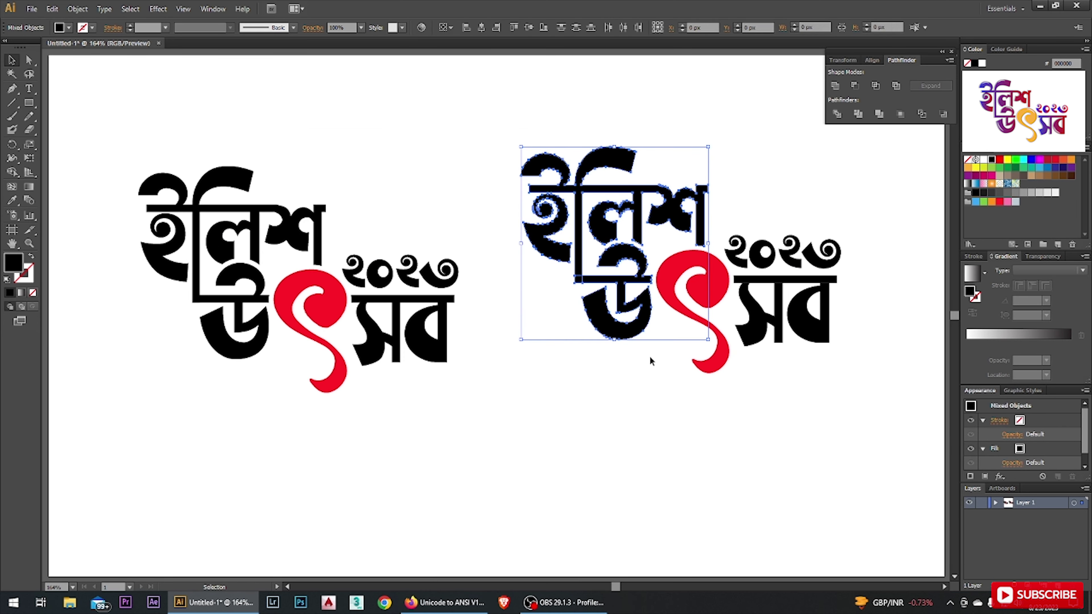
{"action": "left_click", "coordinate": [805, 327], "text": "shift"}
{"action": "left_click", "coordinate": [972, 276]}
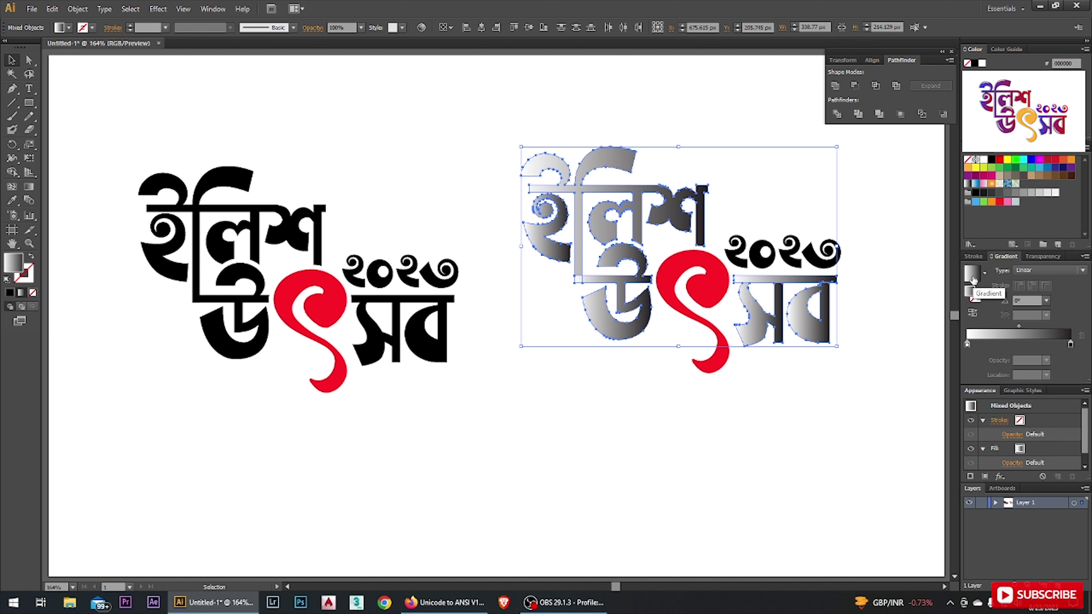
Set the lettering gradient's starting colour to blue and its ending colour to red
{"action": "double_click", "coordinate": [970, 296]}
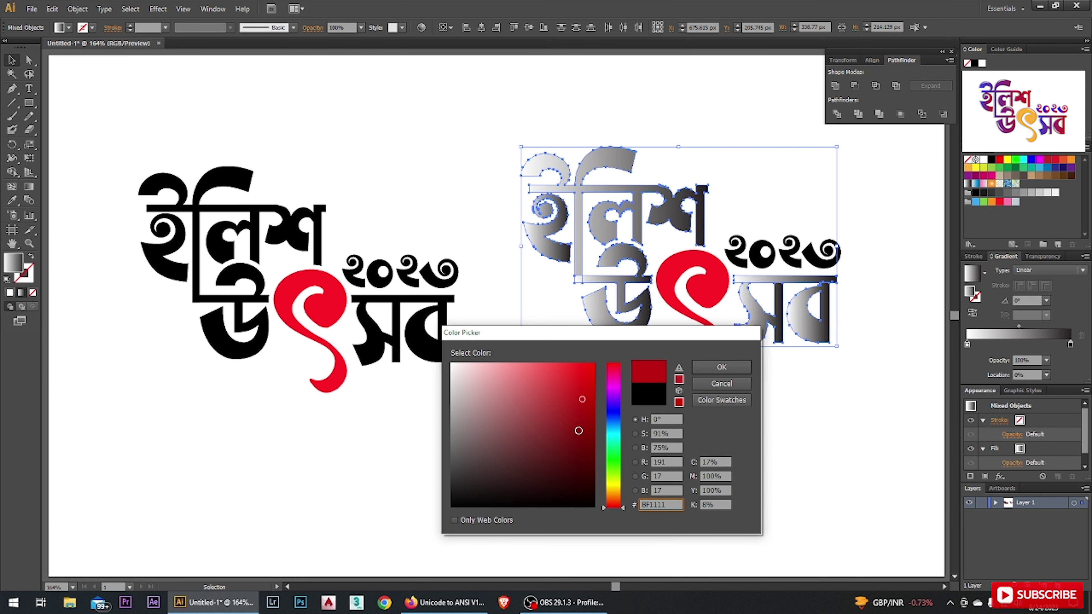
{"action": "left_click", "coordinate": [614, 413]}
{"action": "left_click", "coordinate": [721, 367]}
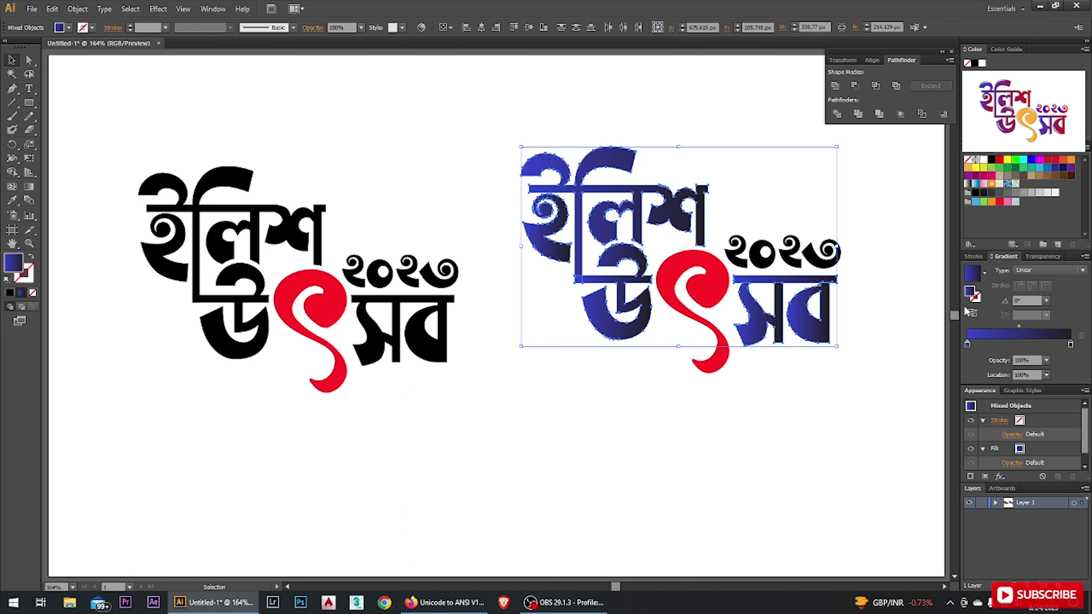
{"action": "double_click", "coordinate": [971, 295]}
{"action": "left_click", "coordinate": [580, 388]}
{"action": "left_click", "coordinate": [722, 366]}
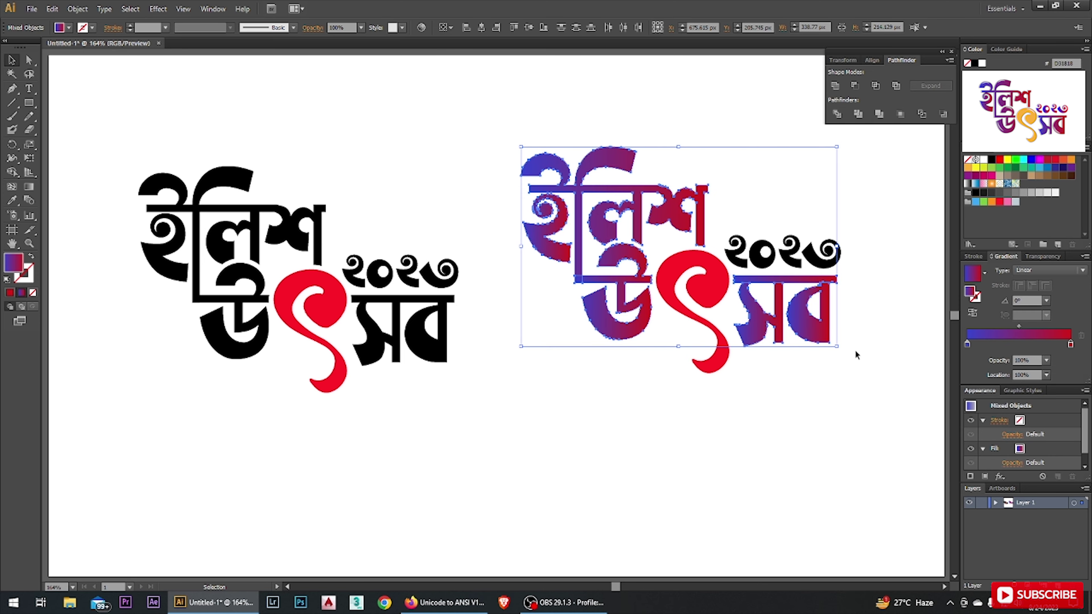
Select the red ৎ in the right-hand logo copy
{"action": "left_click", "coordinate": [716, 331]}
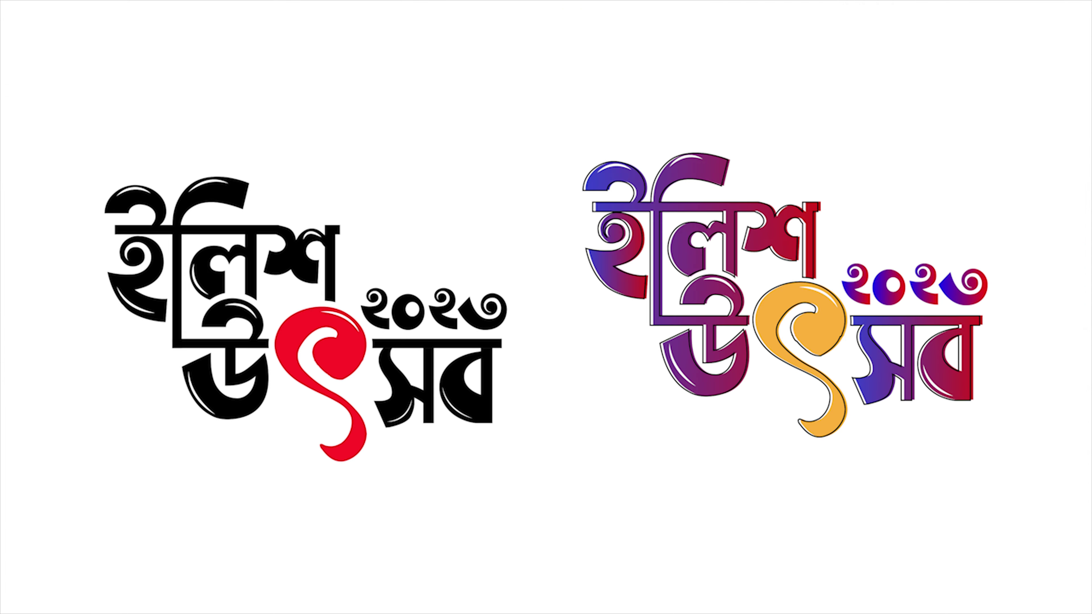